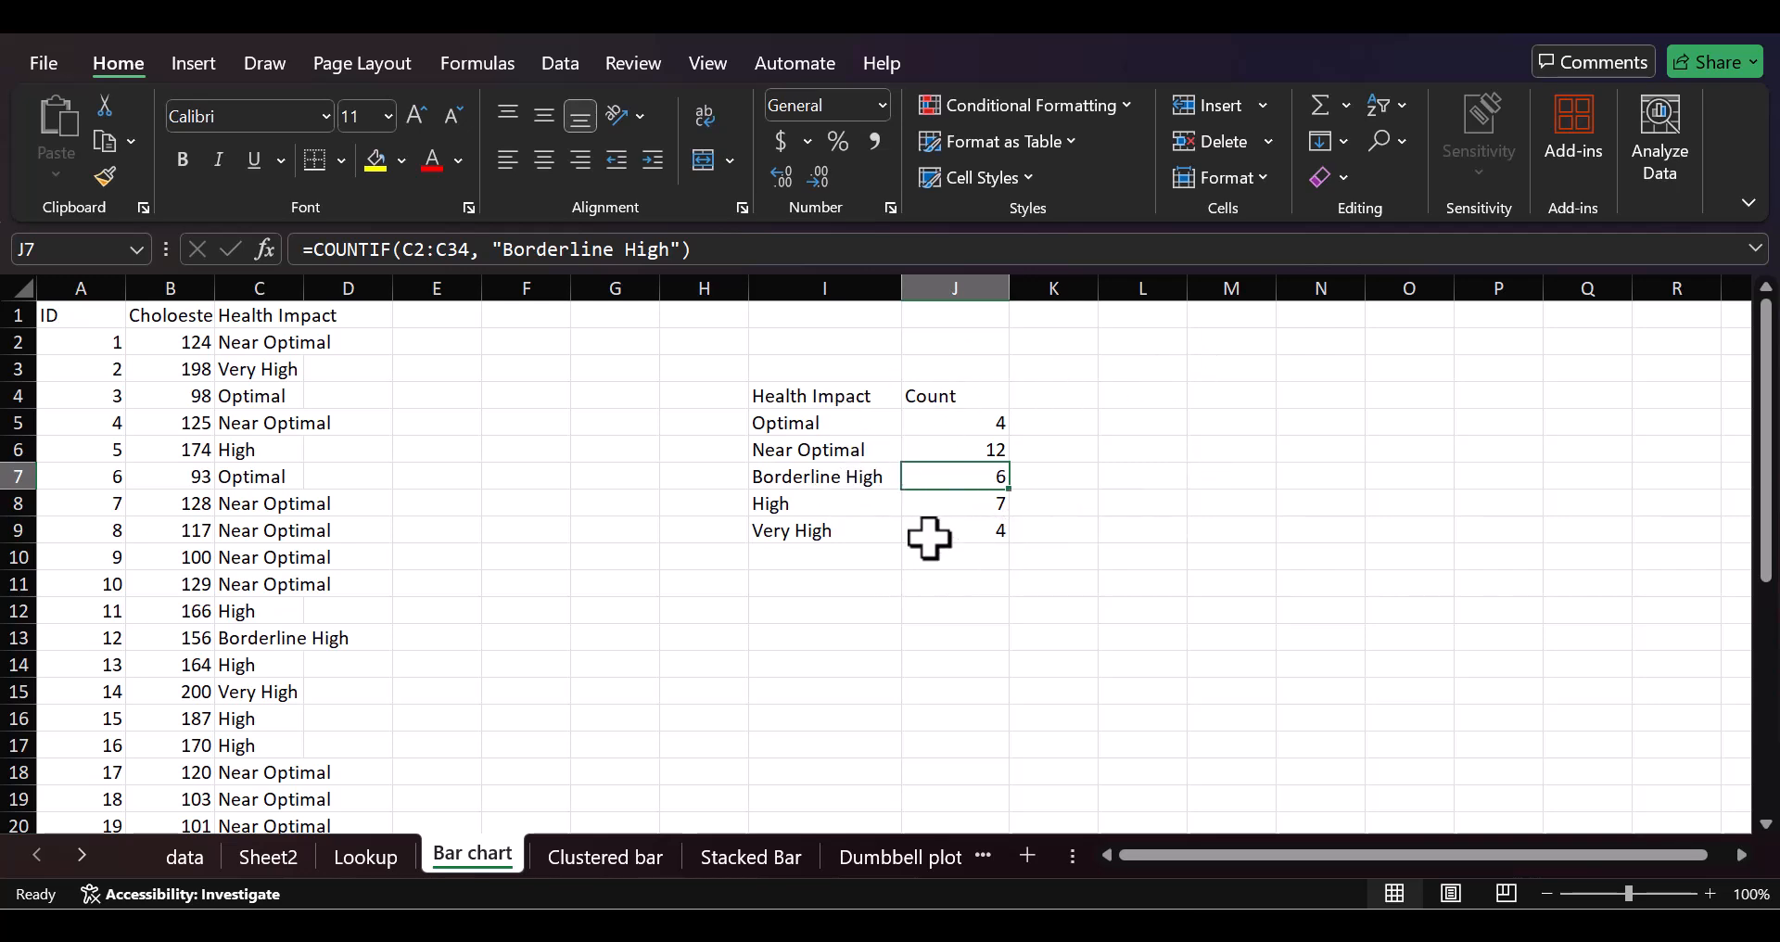
# Step: Examine the COUNTIF formulas behind the Health Impact counts in the Count column, from Optimal through High
pyautogui.click(927, 423)
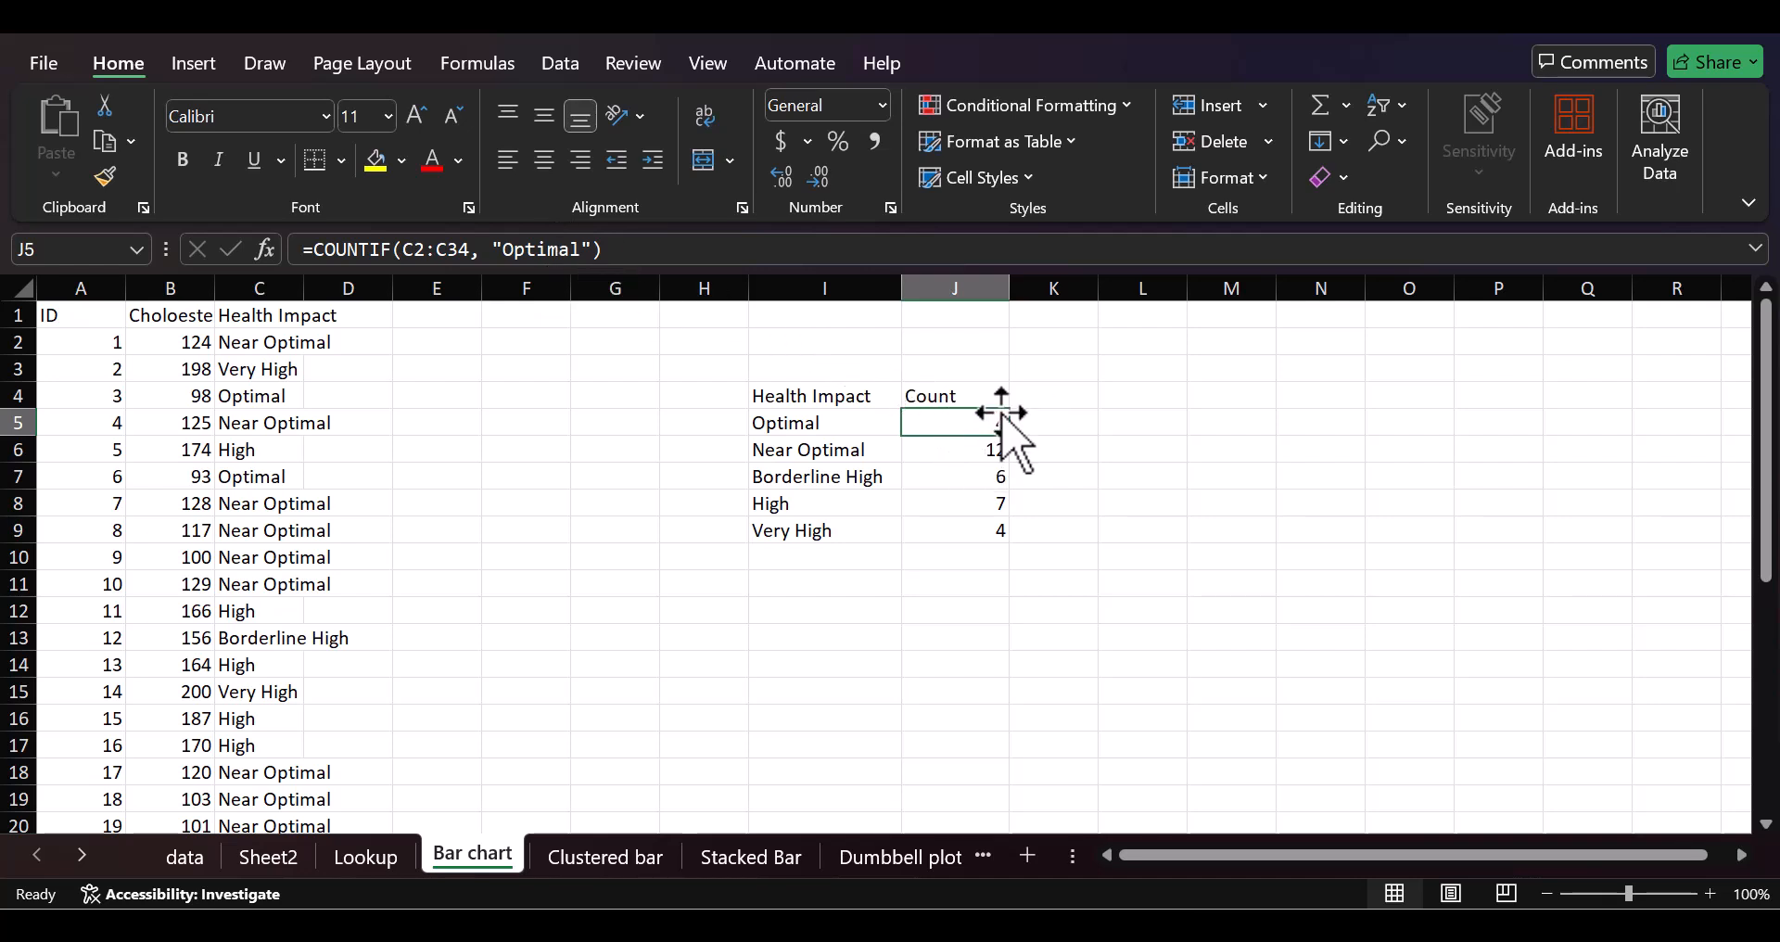
pyautogui.click(1003, 577)
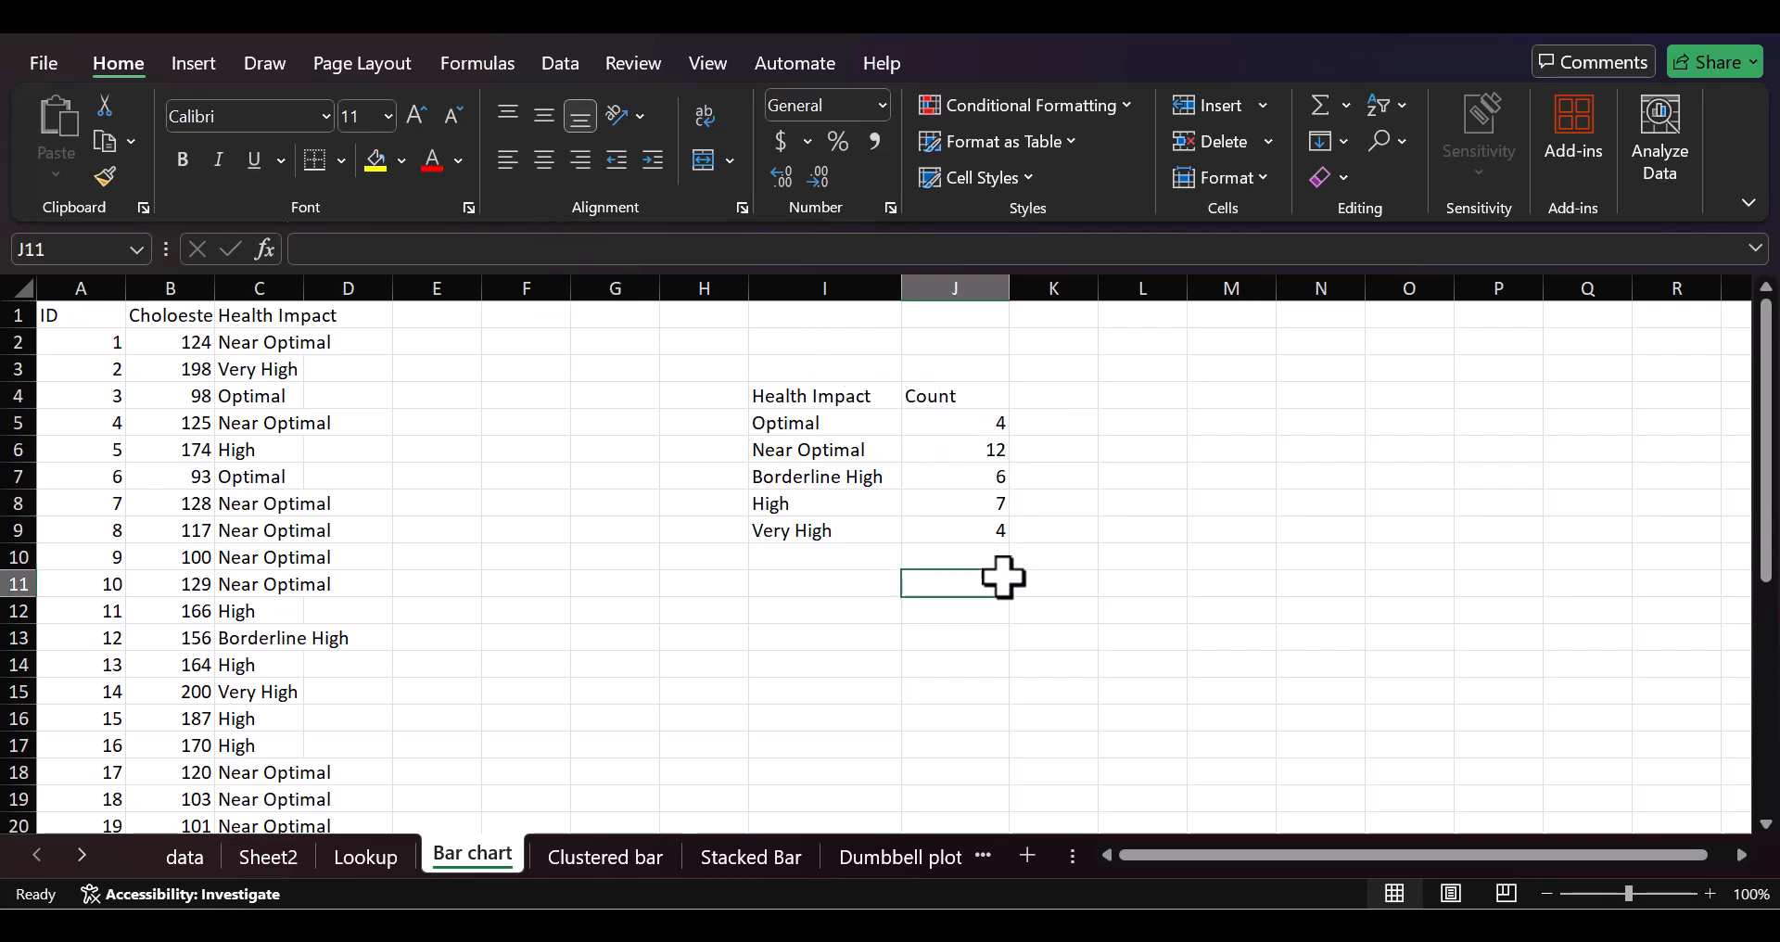
pyautogui.click(979, 448)
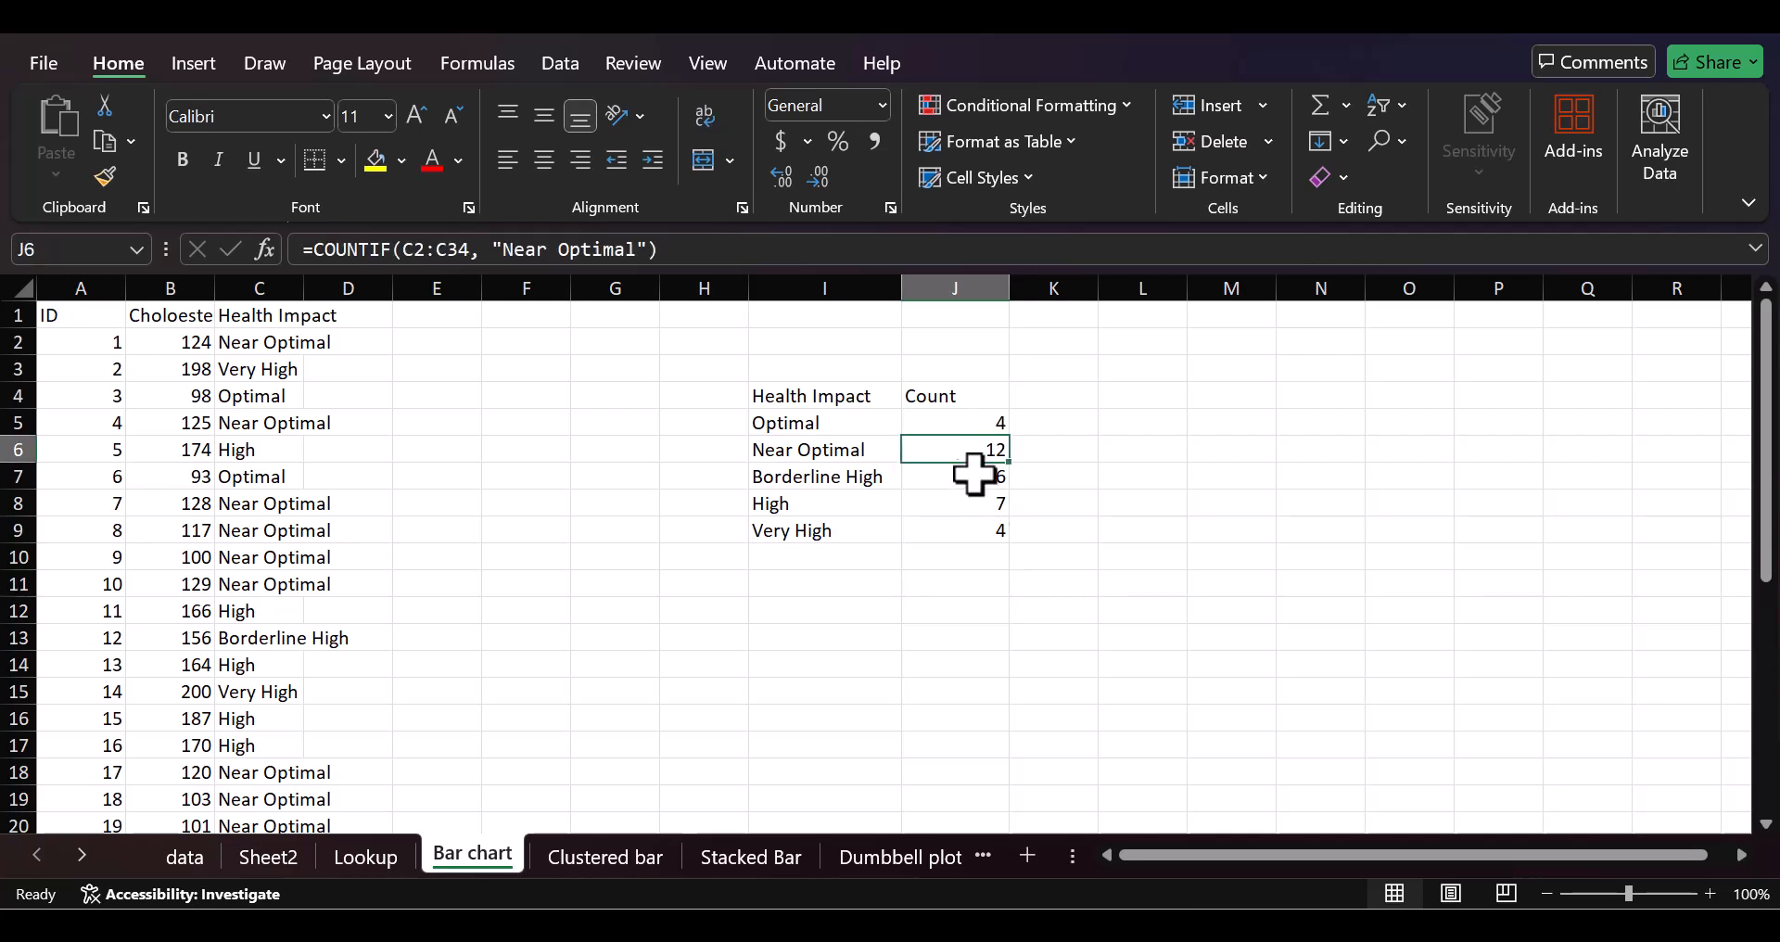
pyautogui.click(973, 477)
pyautogui.click(970, 502)
pyautogui.click(1092, 493)
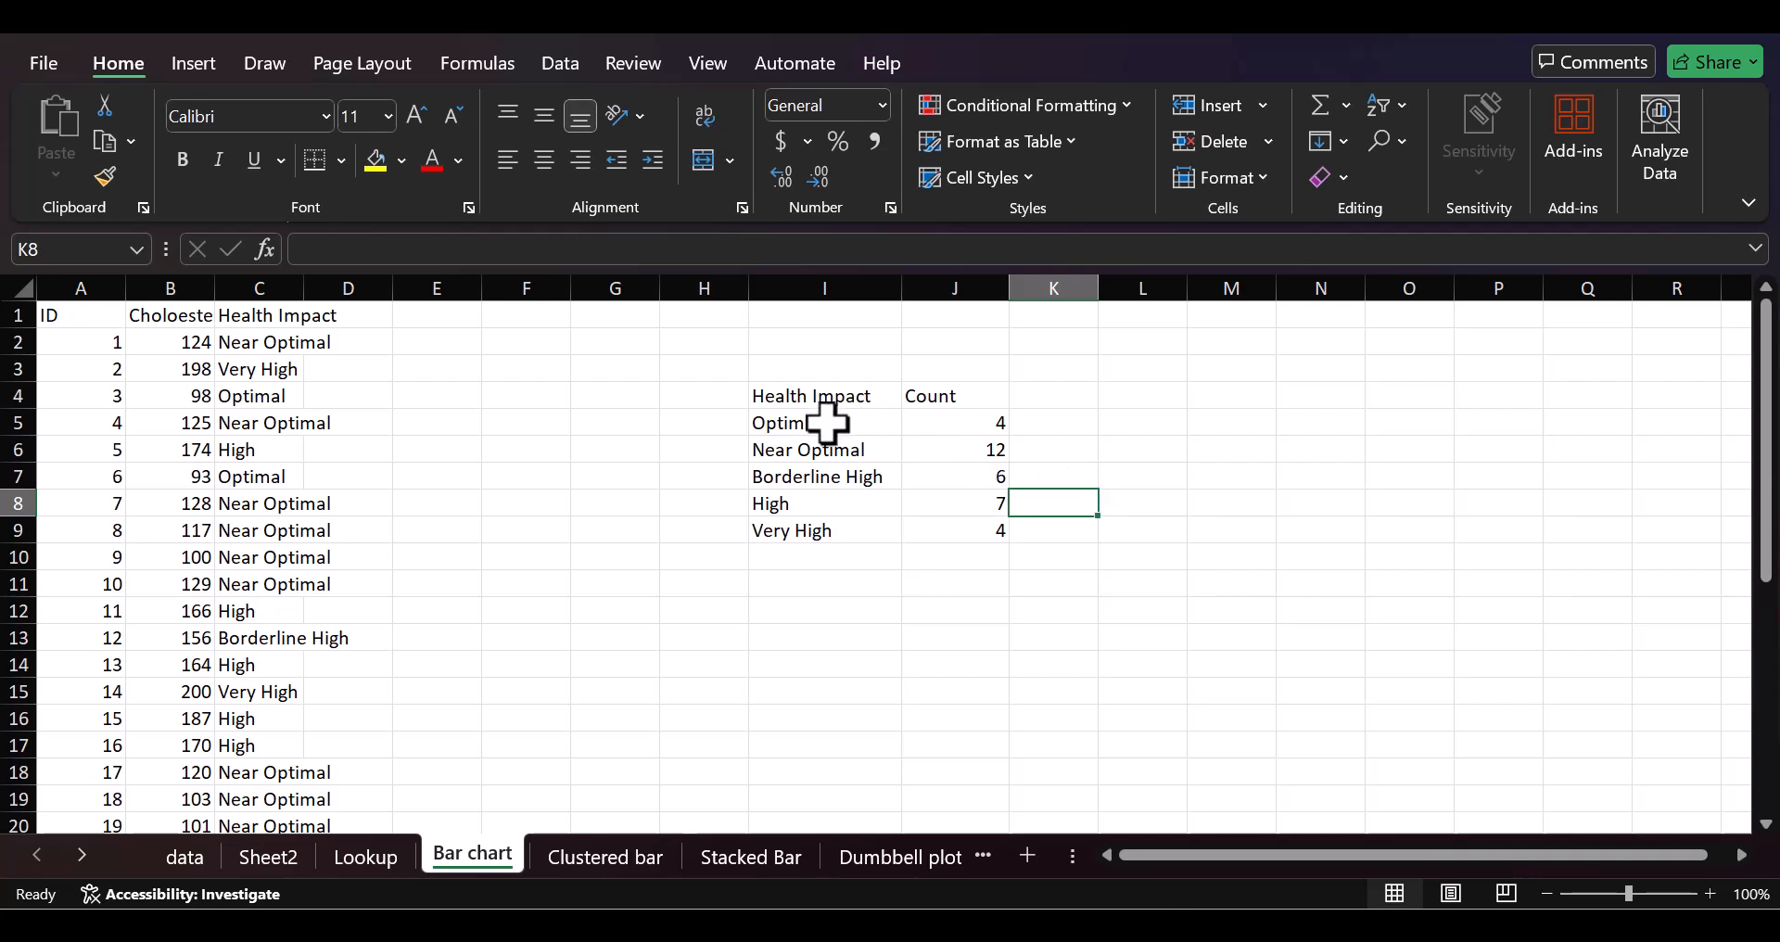
# Step: Insert a 2-D clustered column chart from the Health Impact categories and their counts in I5:J9
pyautogui.moveTo(821, 422); pyautogui.dragTo(952, 533)
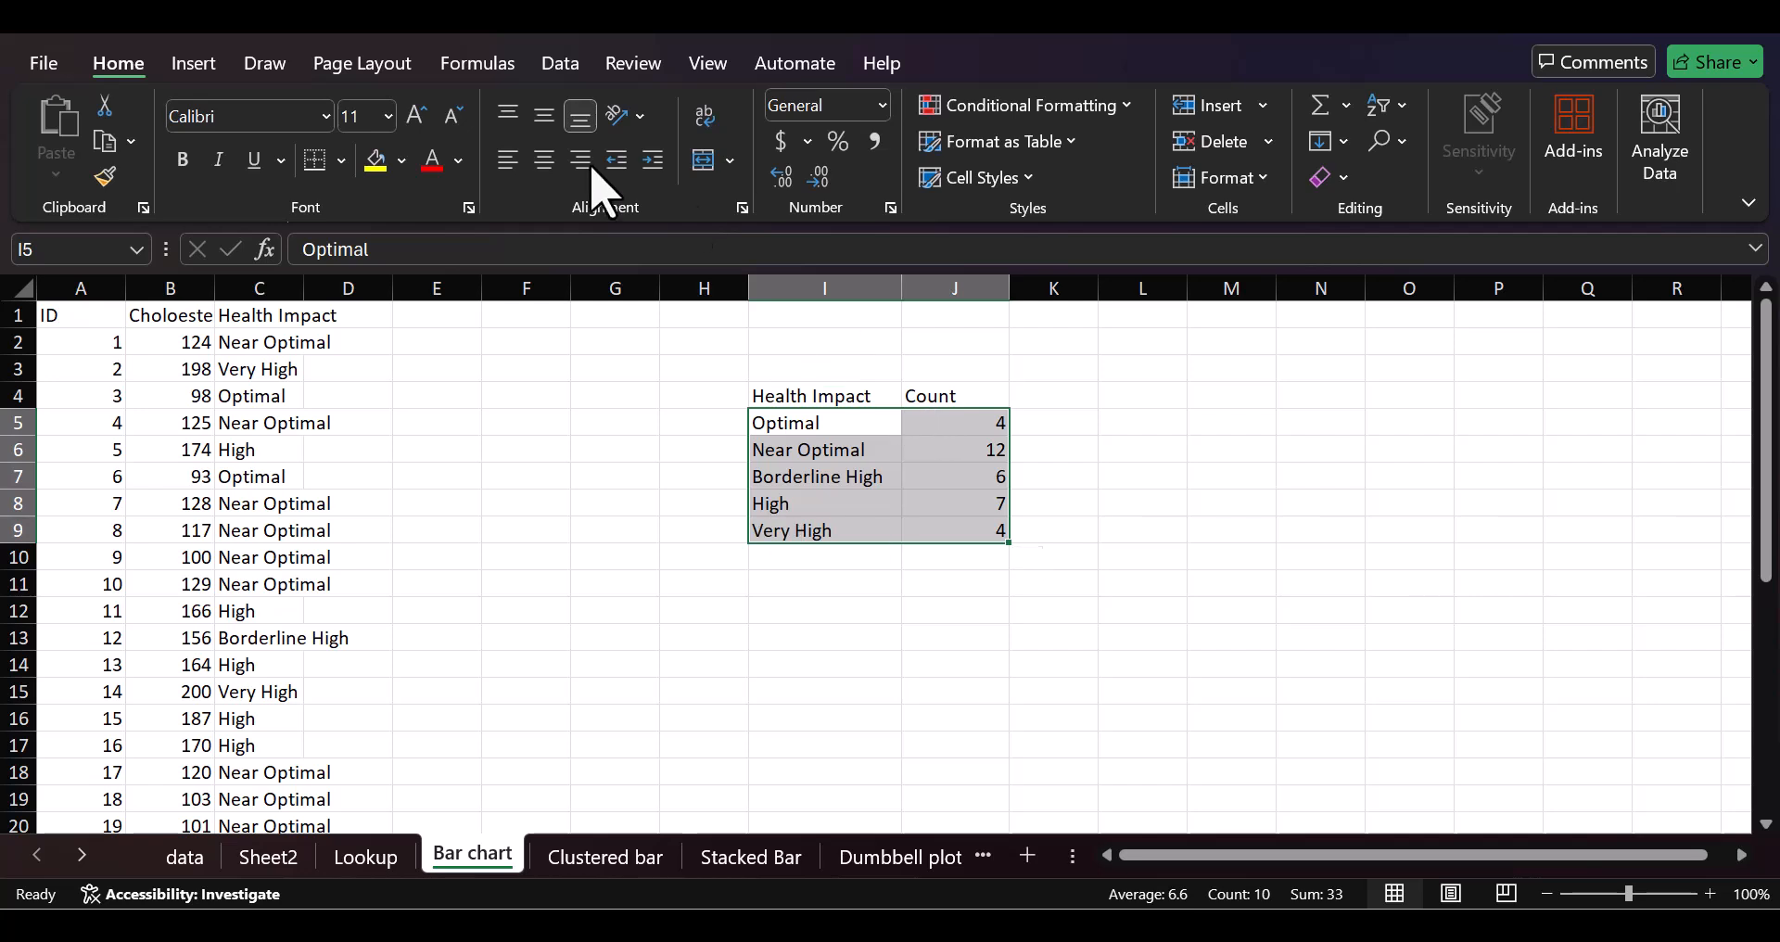
pyautogui.click(196, 66)
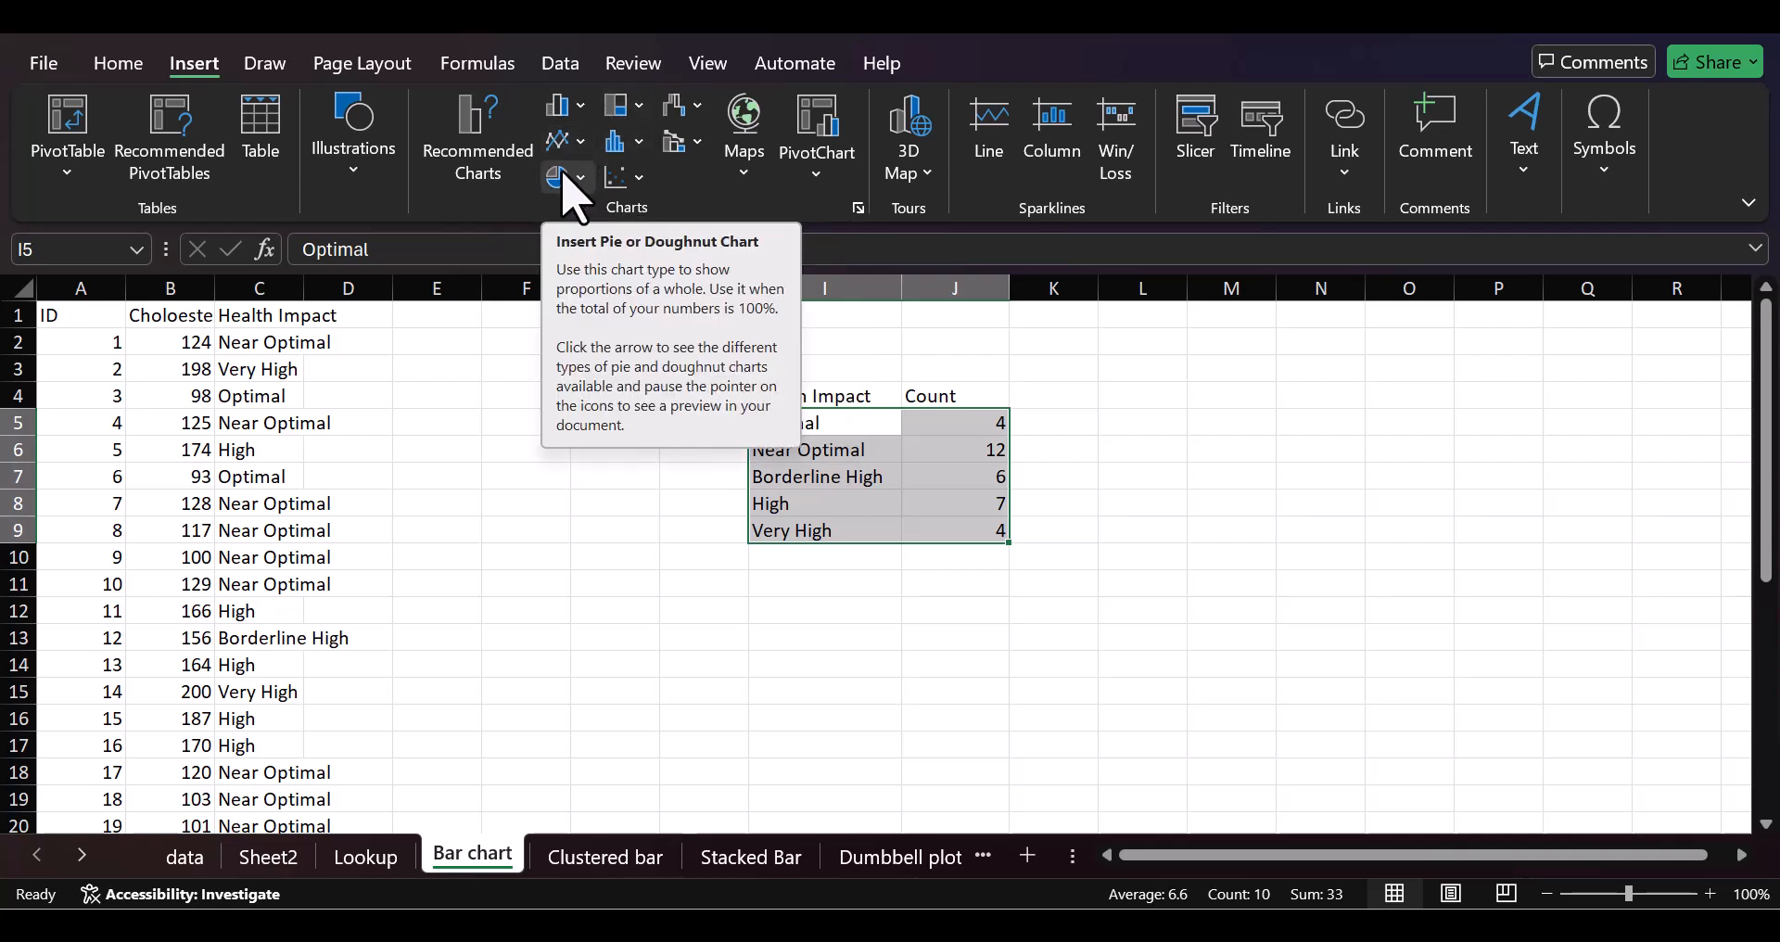
pyautogui.click(582, 107)
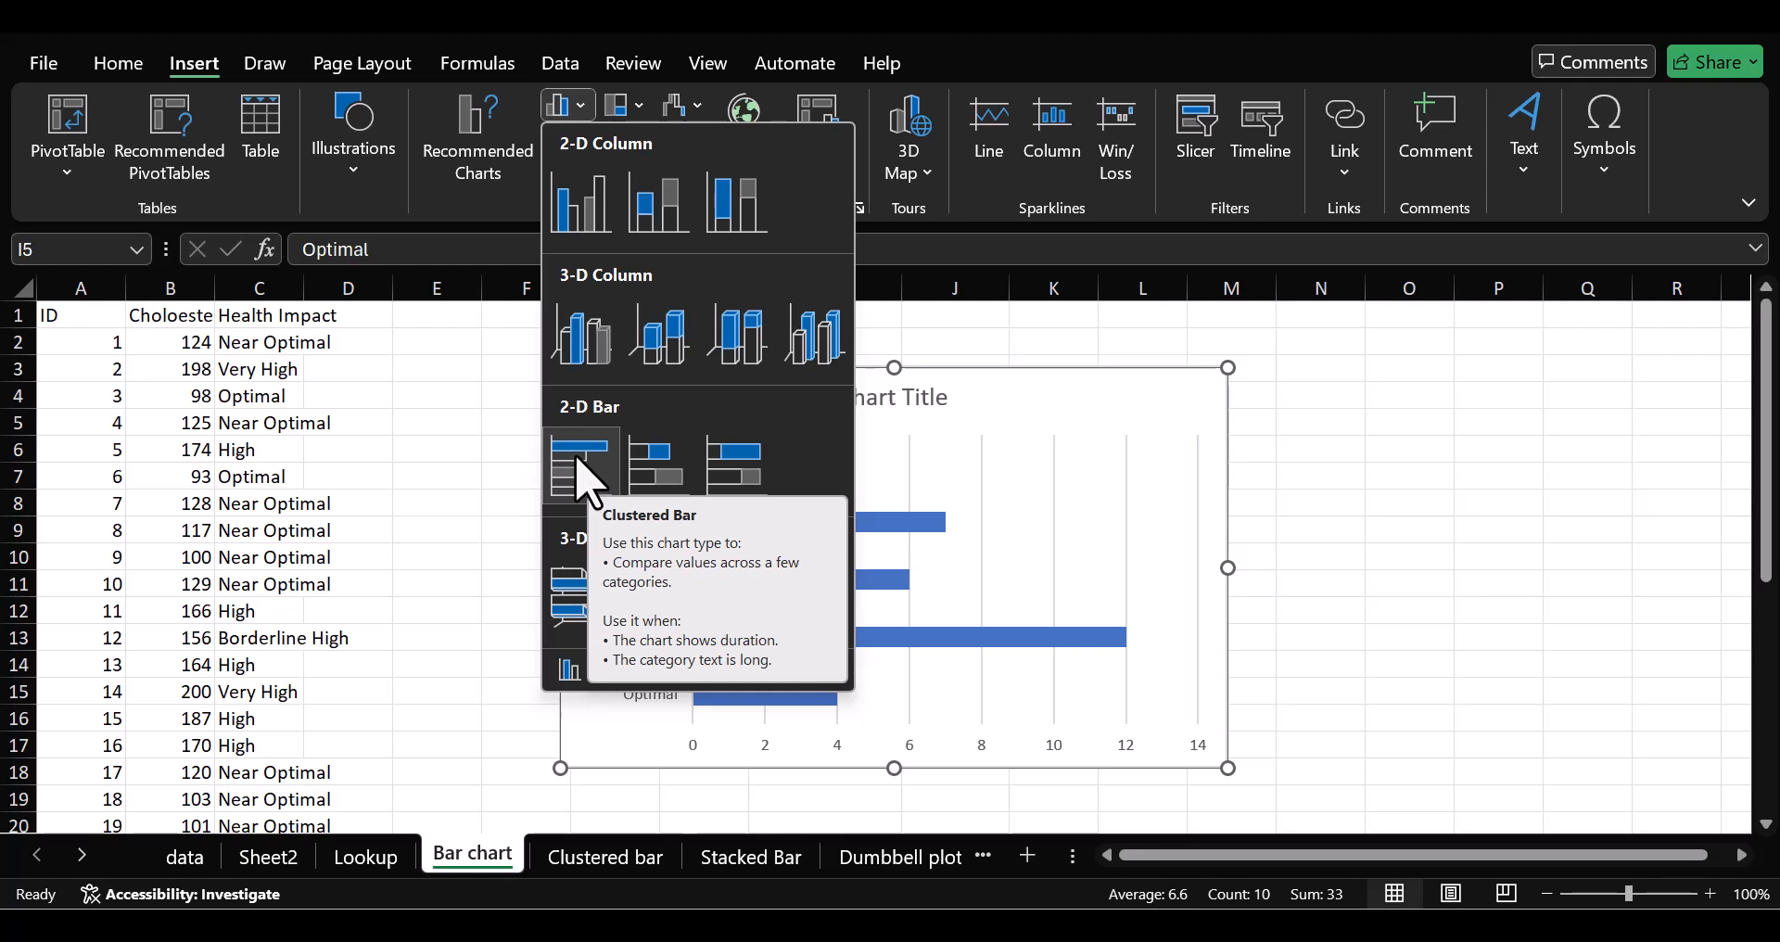
pyautogui.click(579, 223)
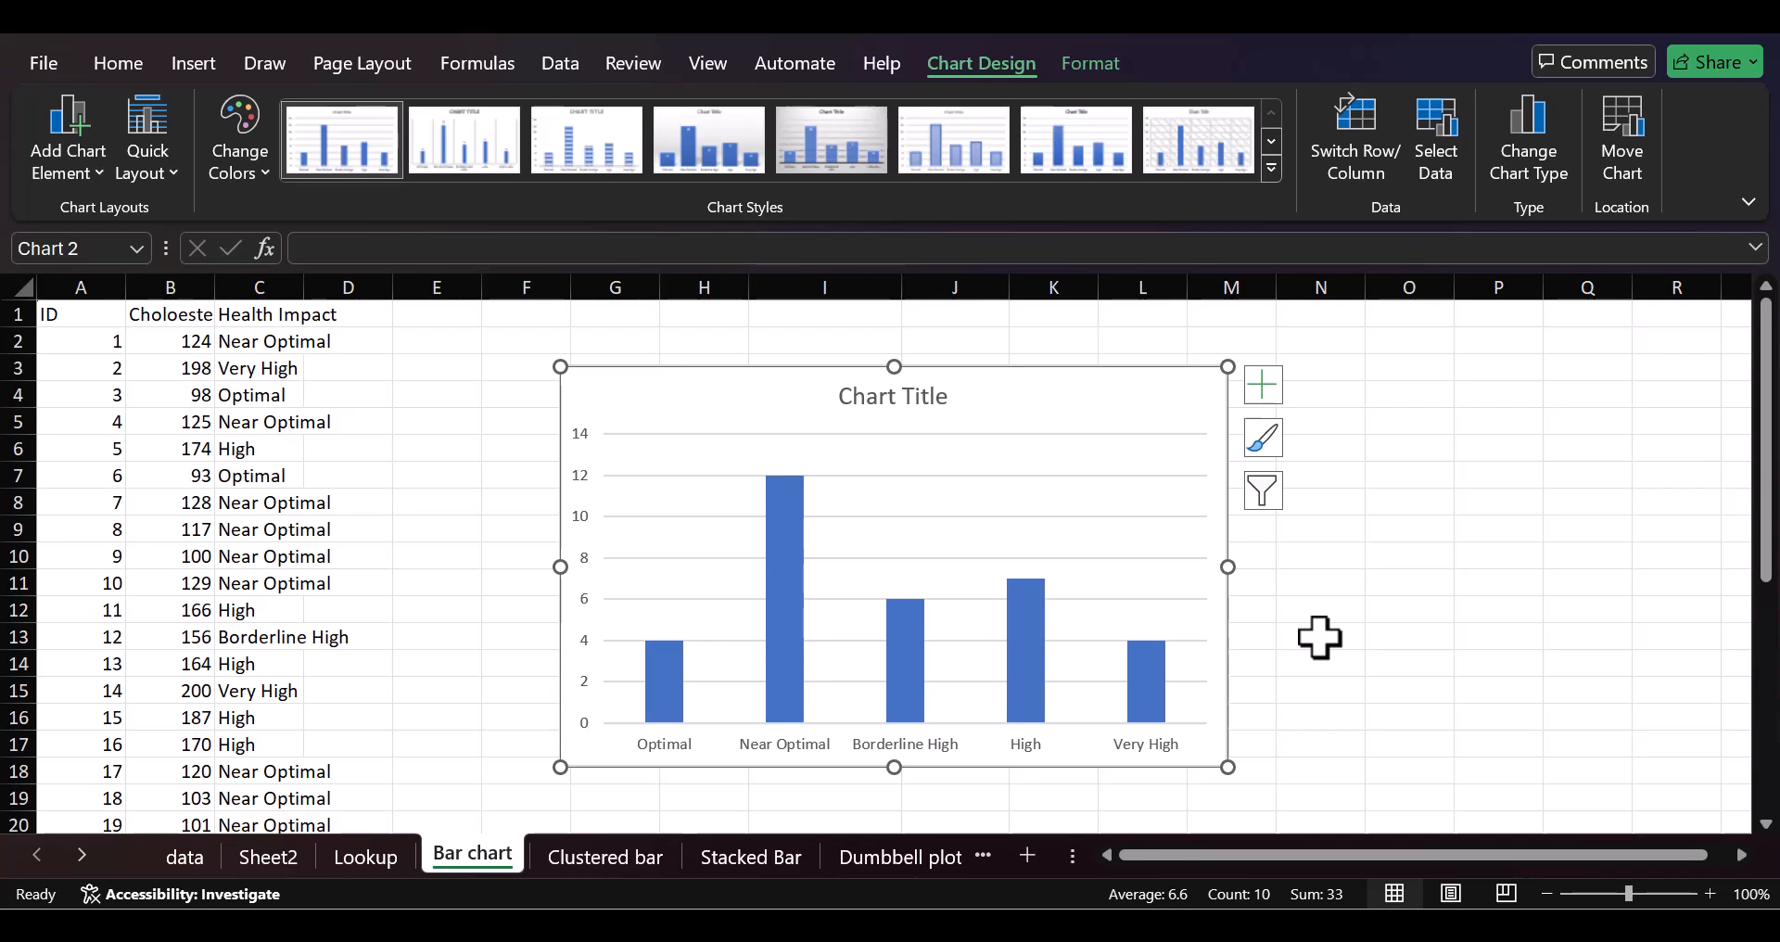
# Step: Replace the chart title with "Number of Patients with Different LDL Levels"
pyautogui.click(883, 390)
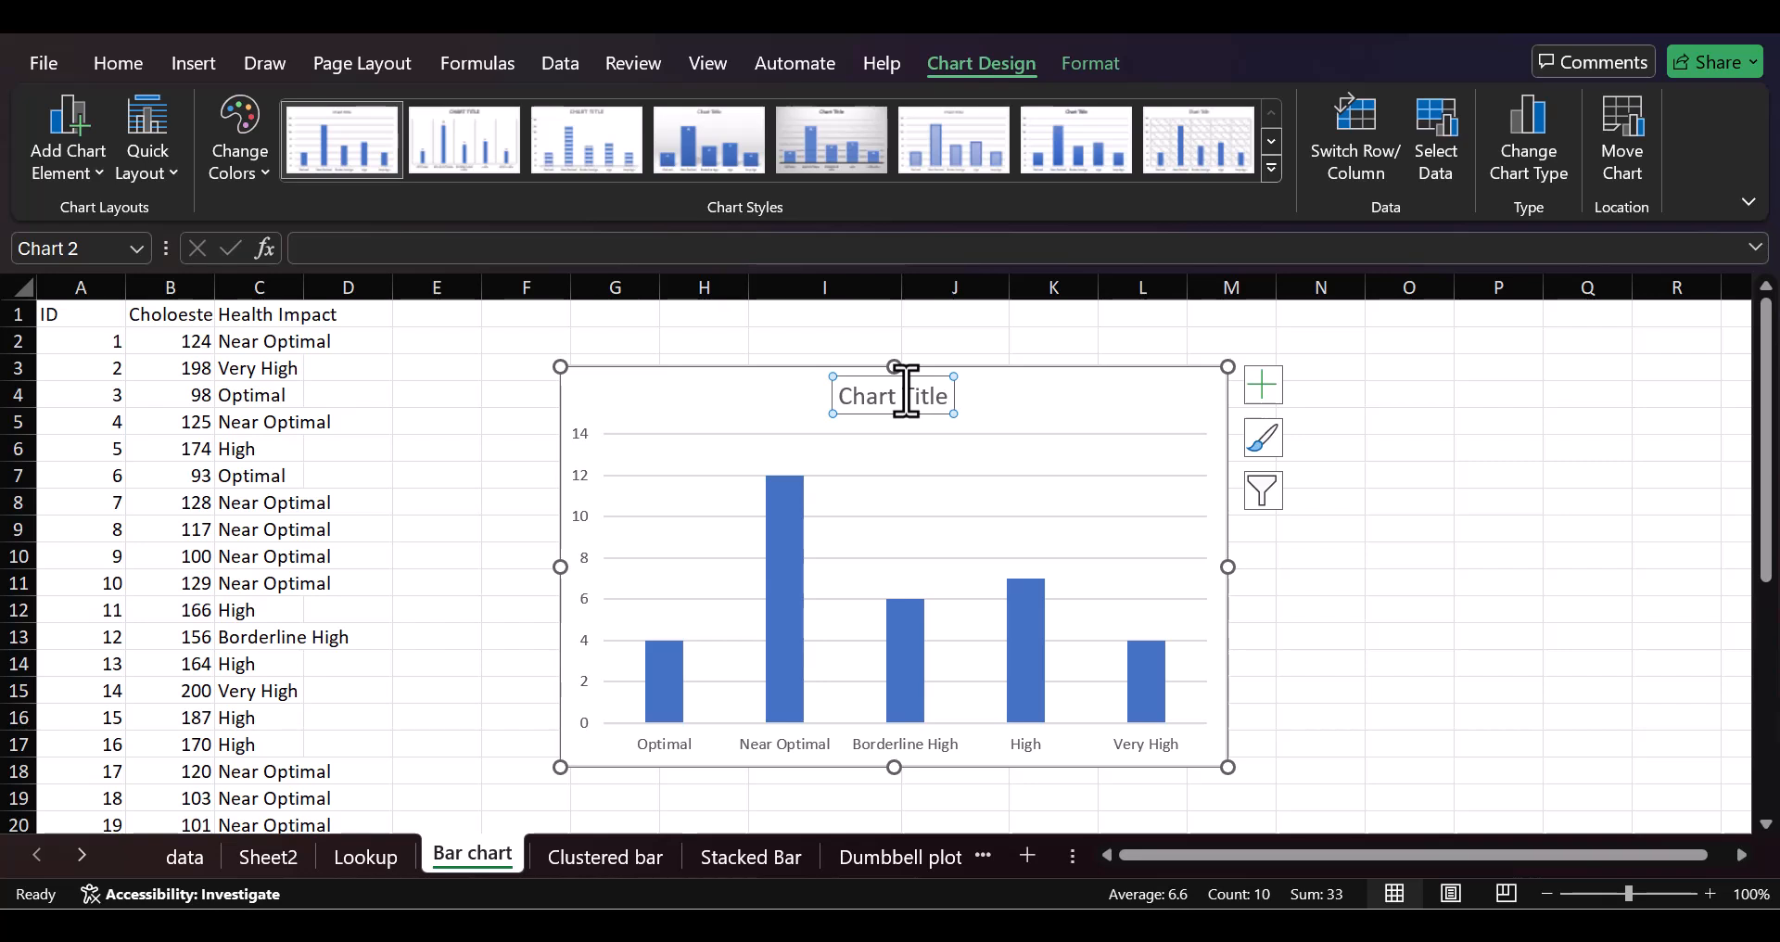
pyautogui.doubleClick(907, 390)
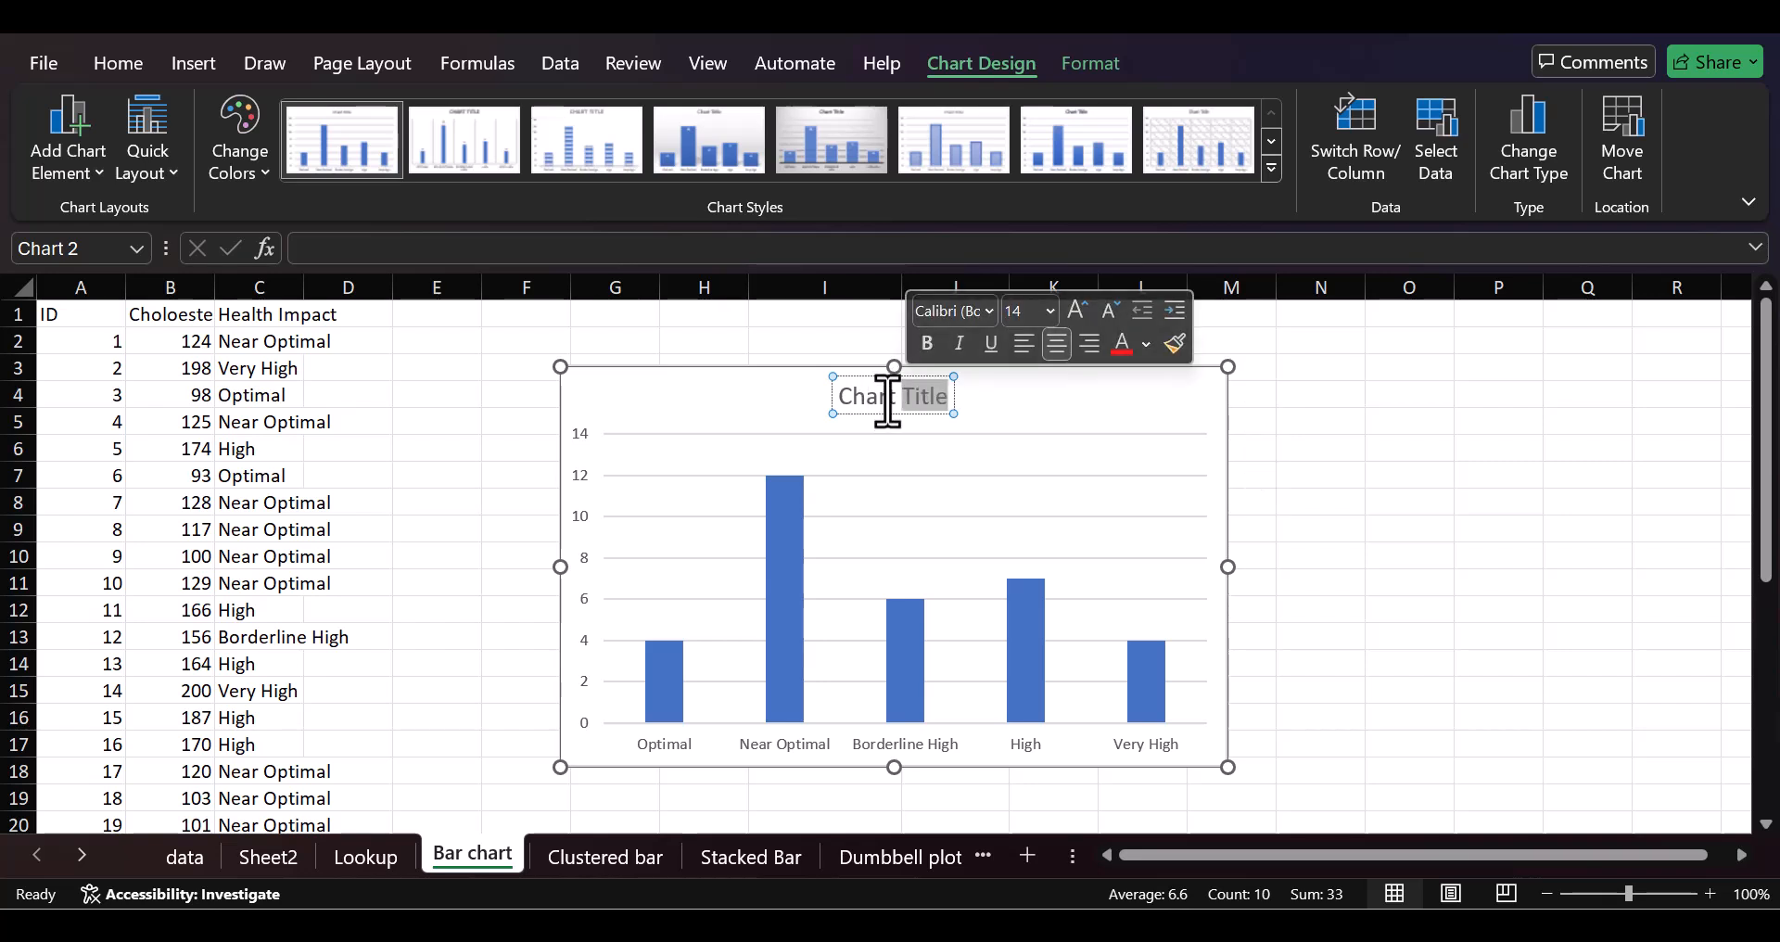
pyautogui.doubleClick(887, 402)
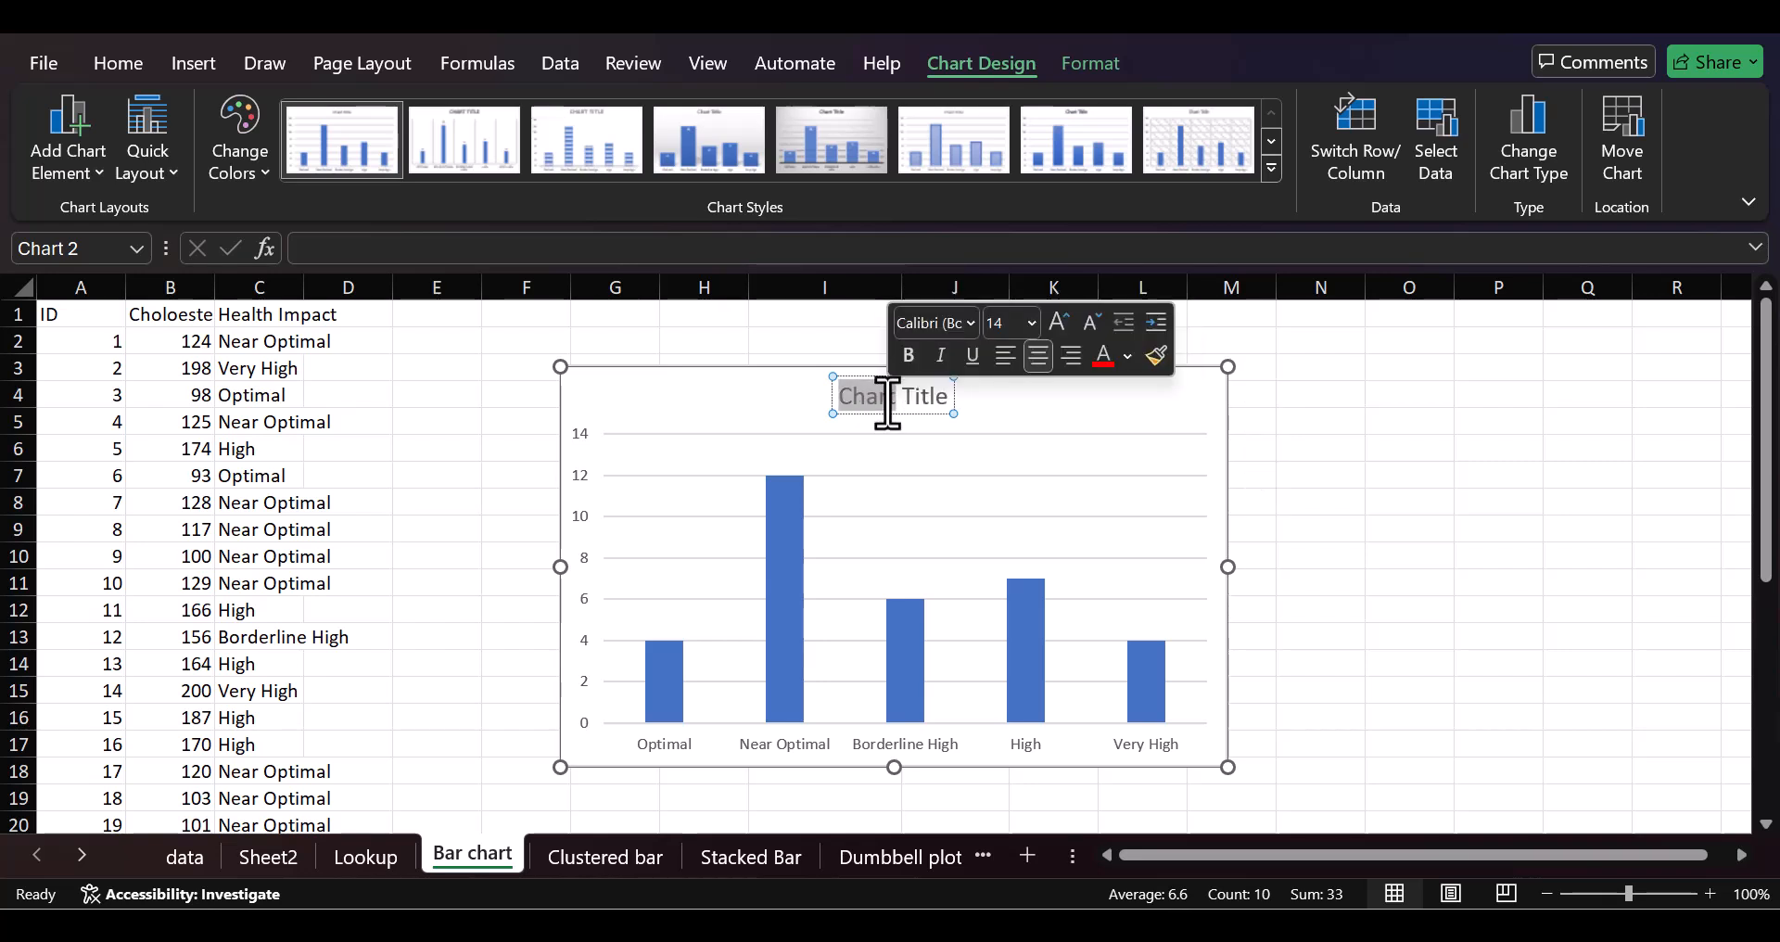
pyautogui.press('Delete')
pyautogui.press('Delete')
pyautogui.press('Delete')
pyautogui.press('Delete')
pyautogui.press('Delete')
pyautogui.press('Delete')
pyautogui.press('Delete')
pyautogui.write('Nu')
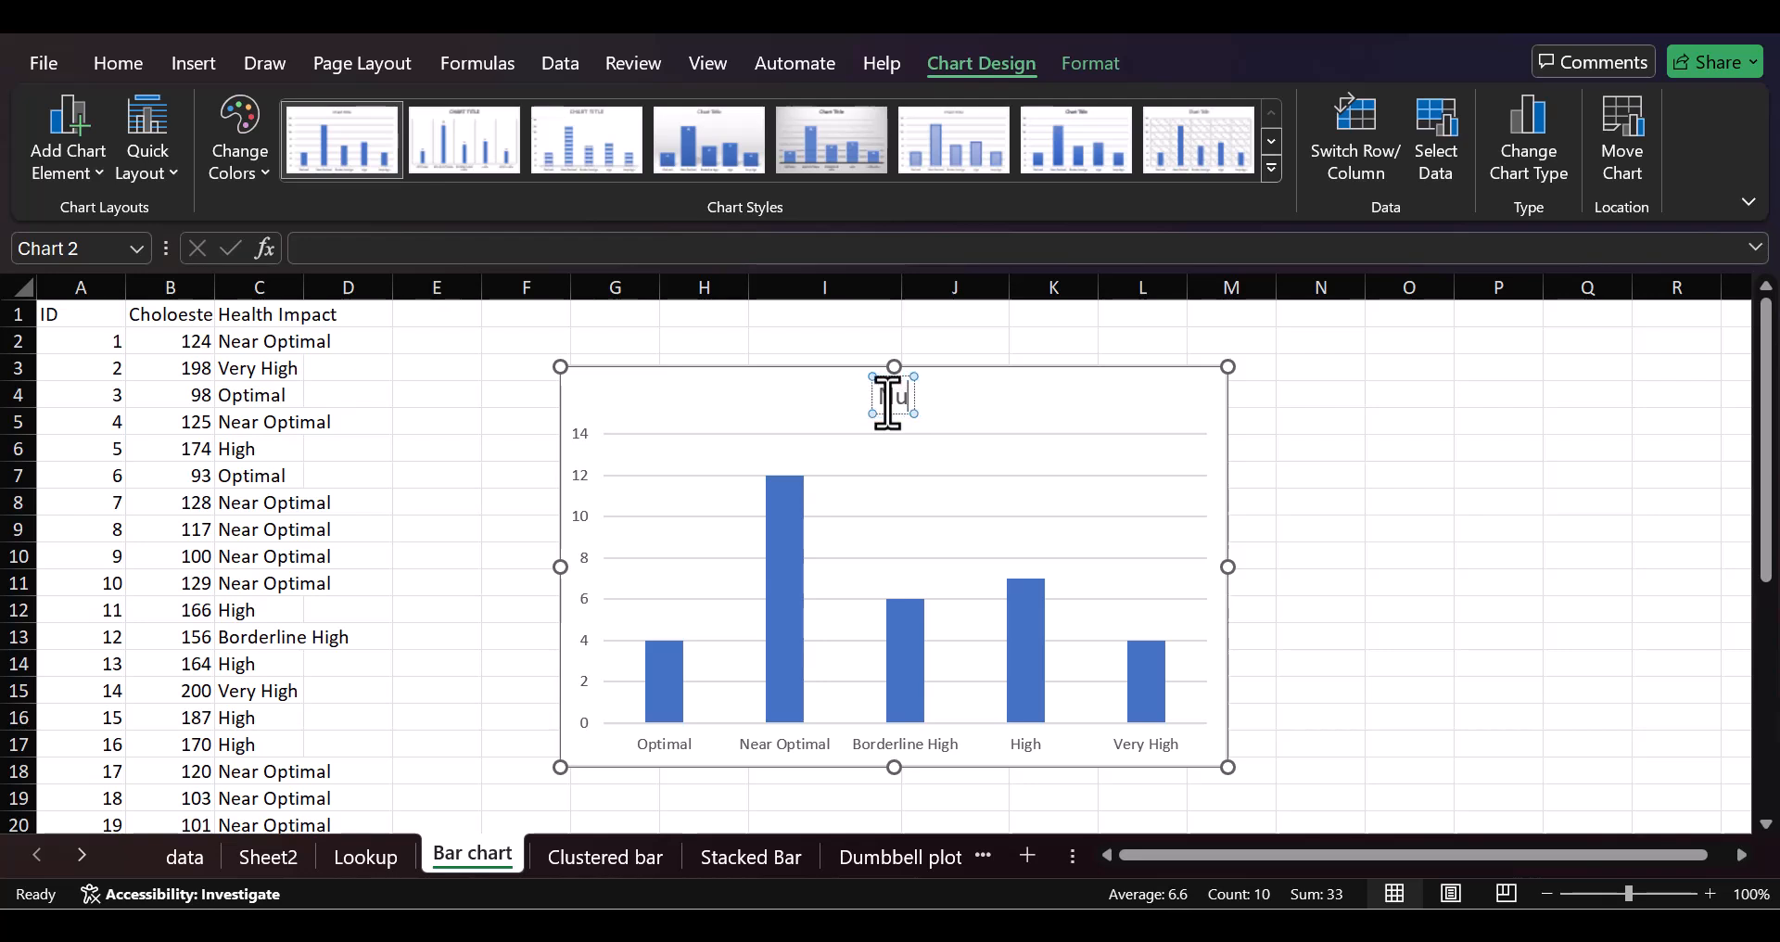
pyautogui.write('mber of')
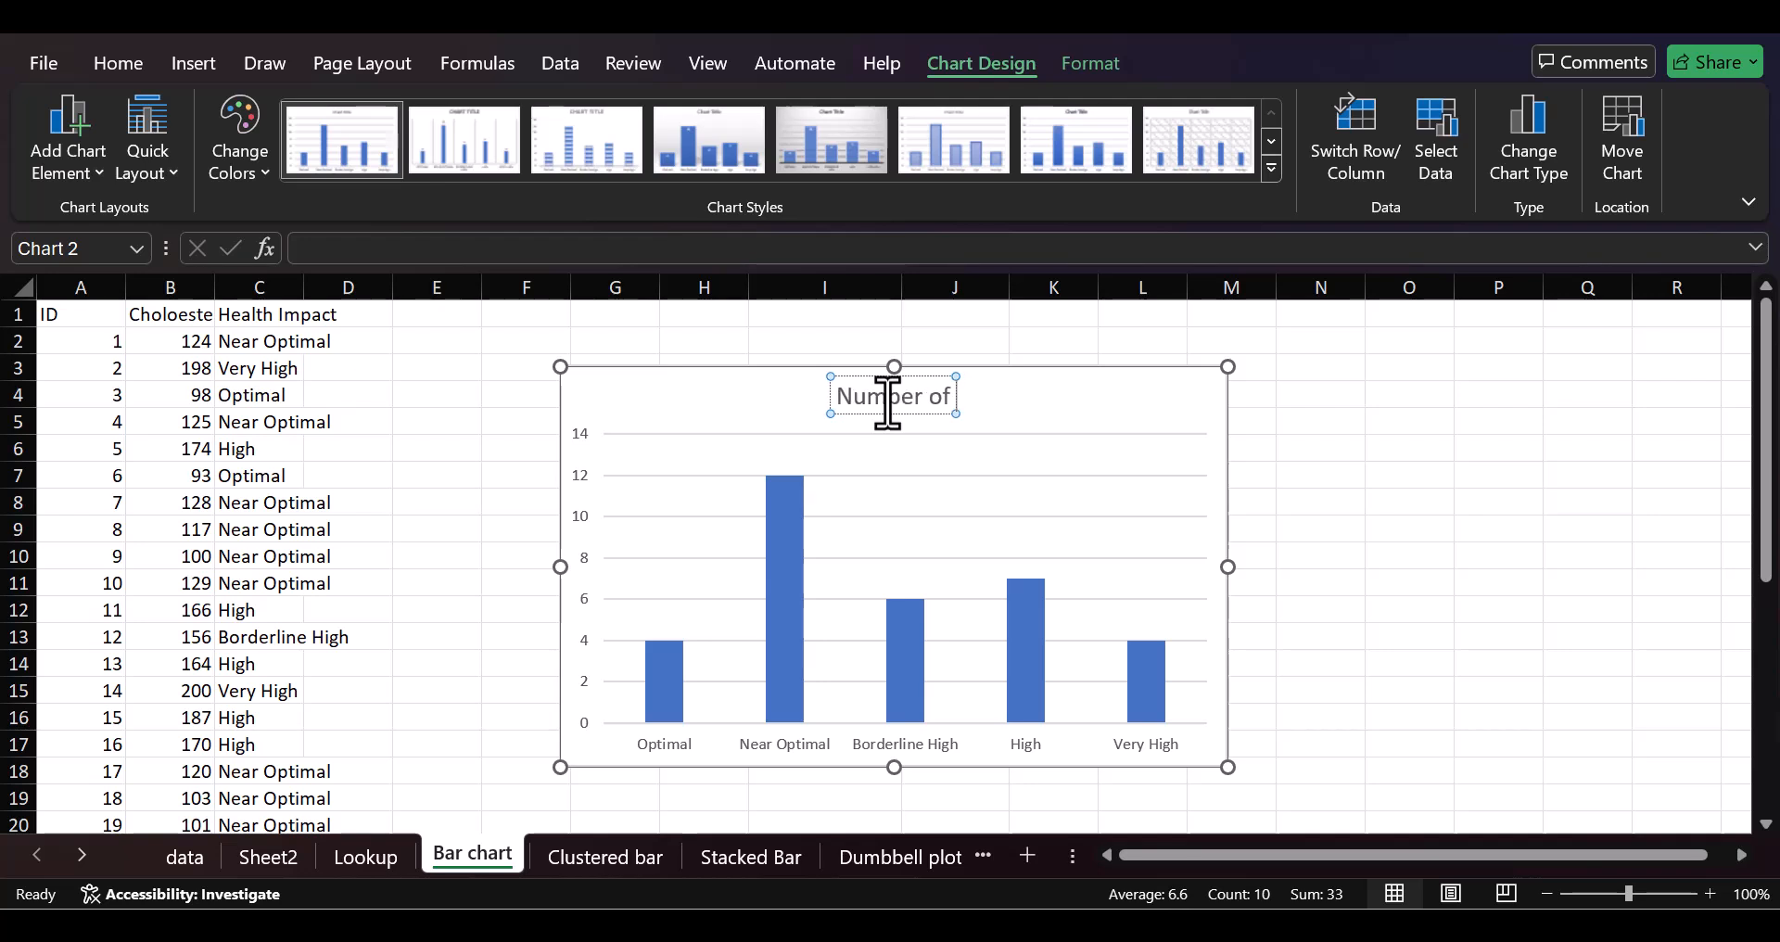
pyautogui.write(' Patients wi')
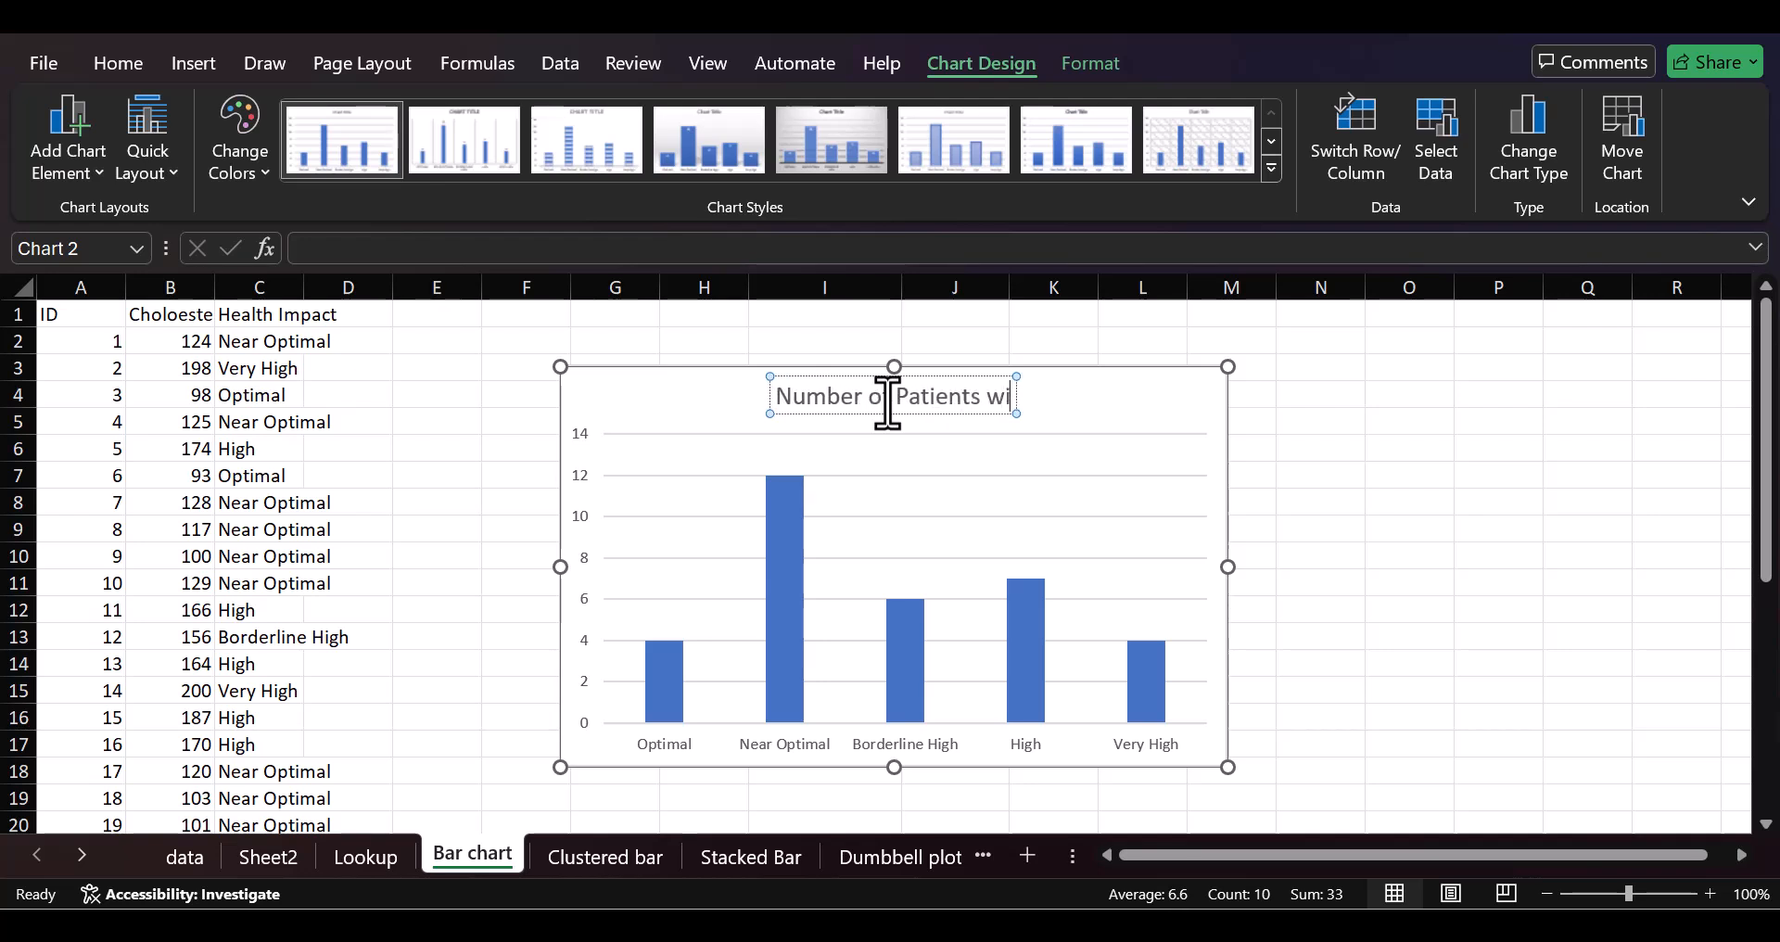
pyautogui.write('th Differ')
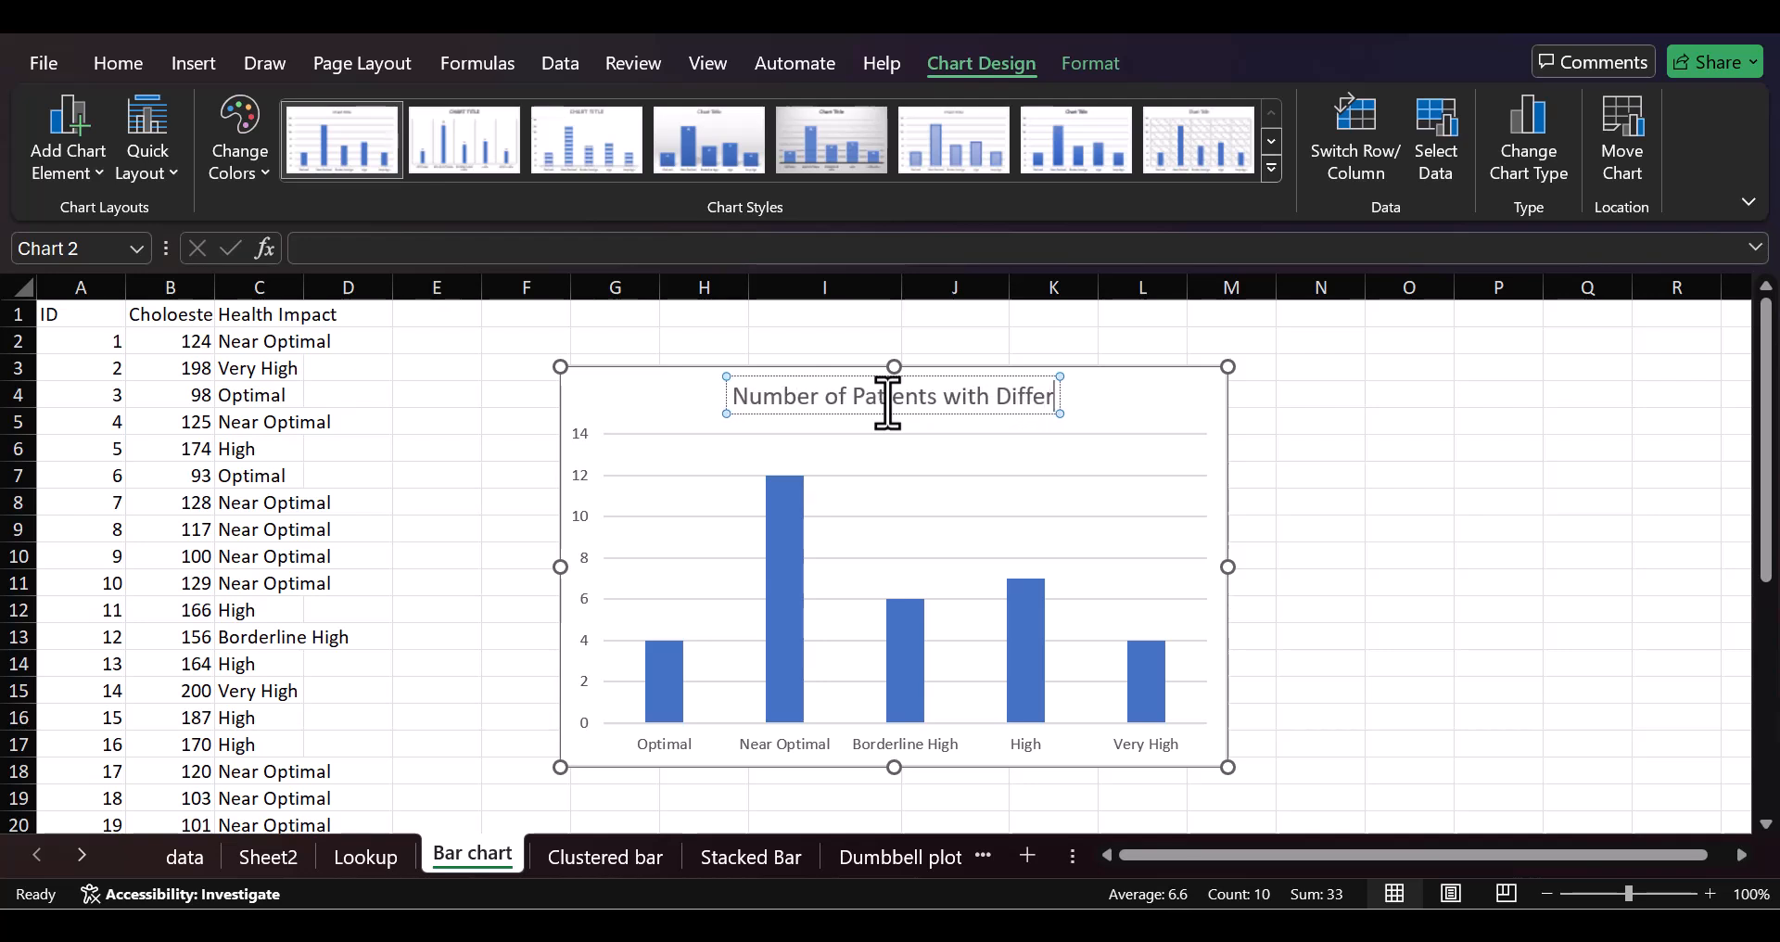
pyautogui.write('ent LDL')
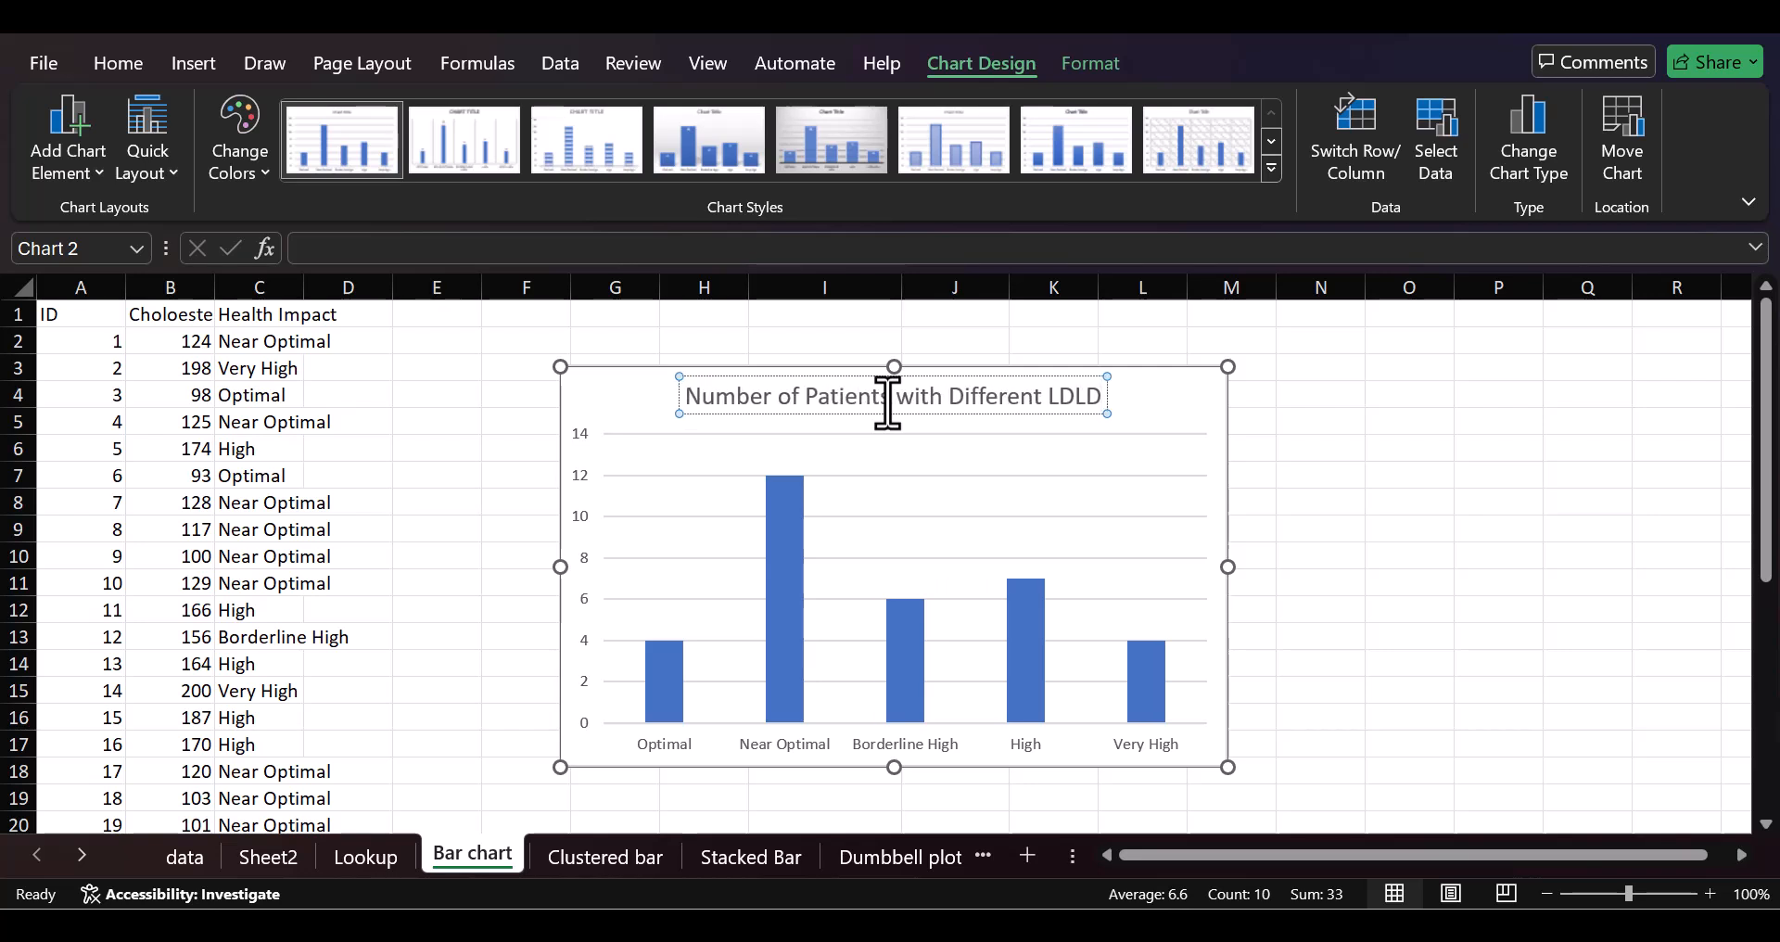
pyautogui.write(' Levels')
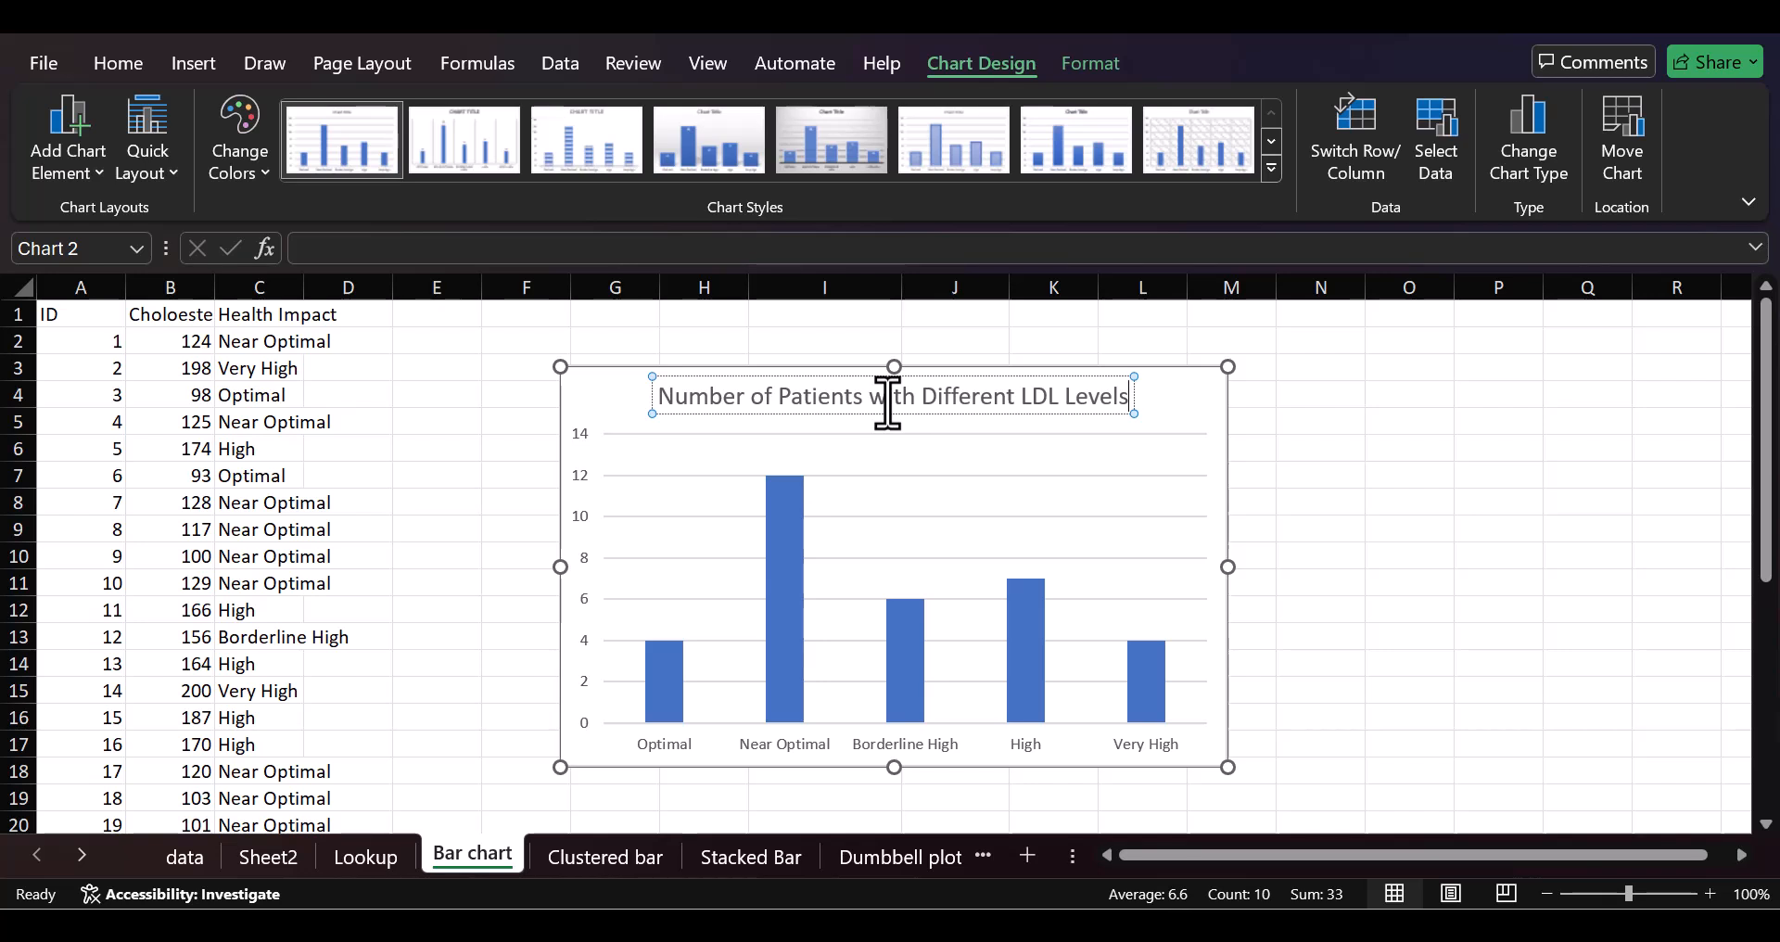
pyautogui.click(1050, 475)
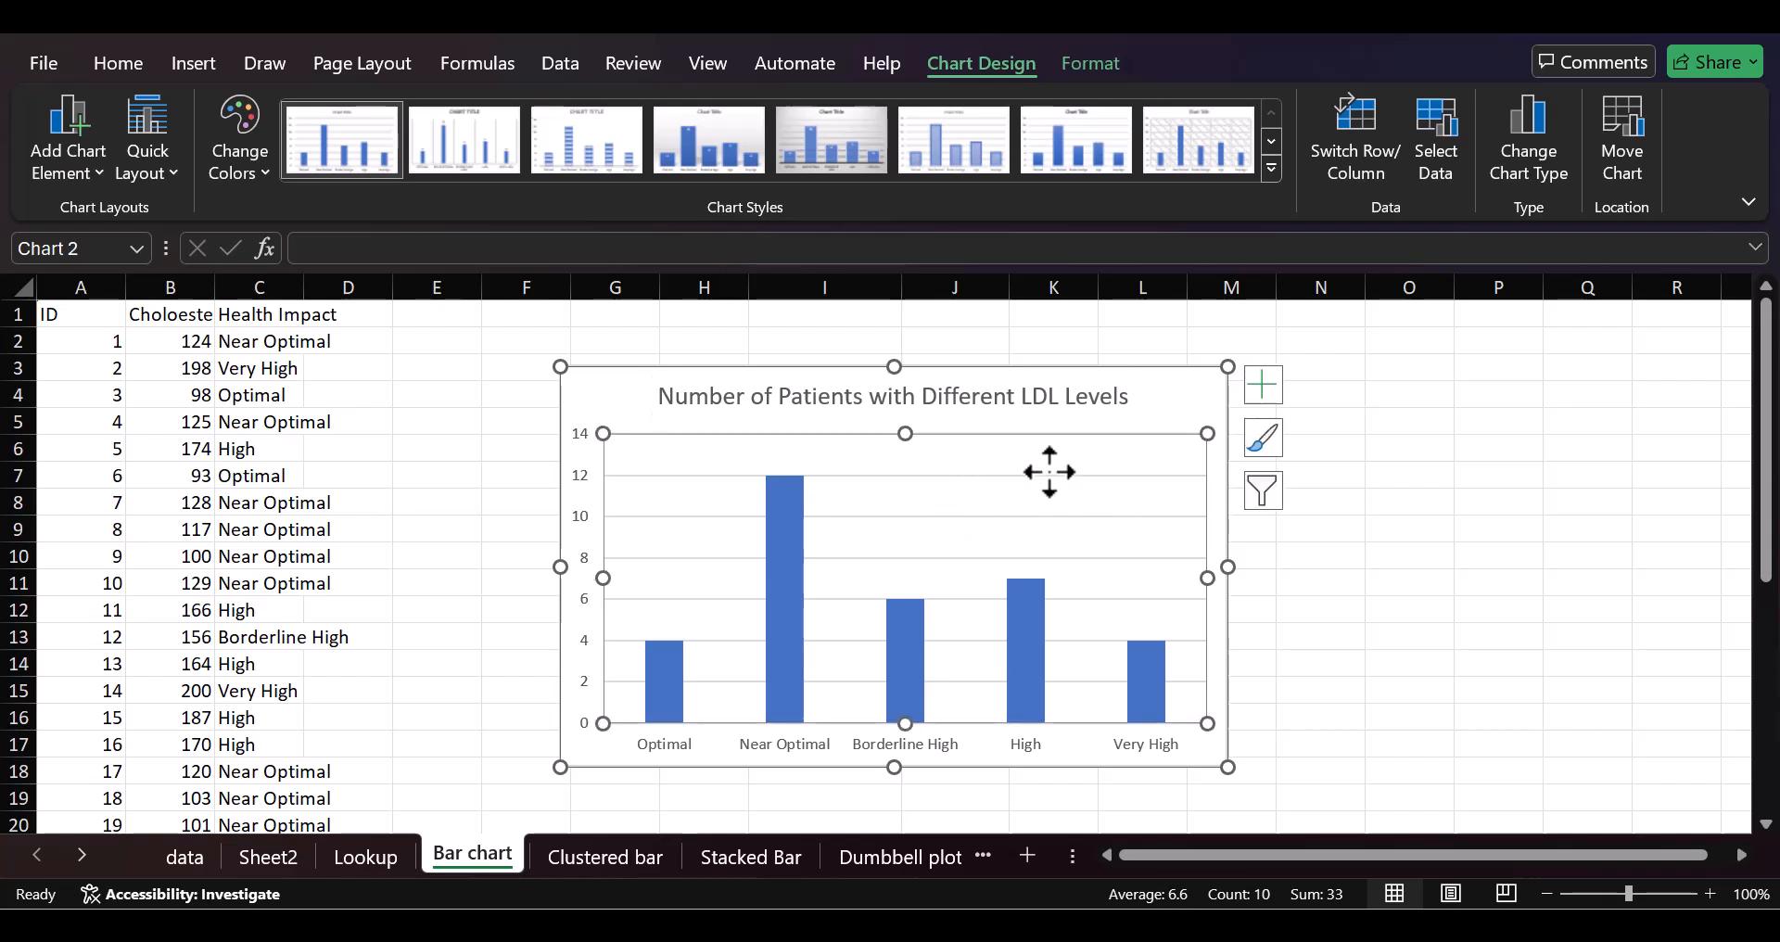
# Step: Delete the horizontal gridlines from the column chart
pyautogui.click(1045, 477)
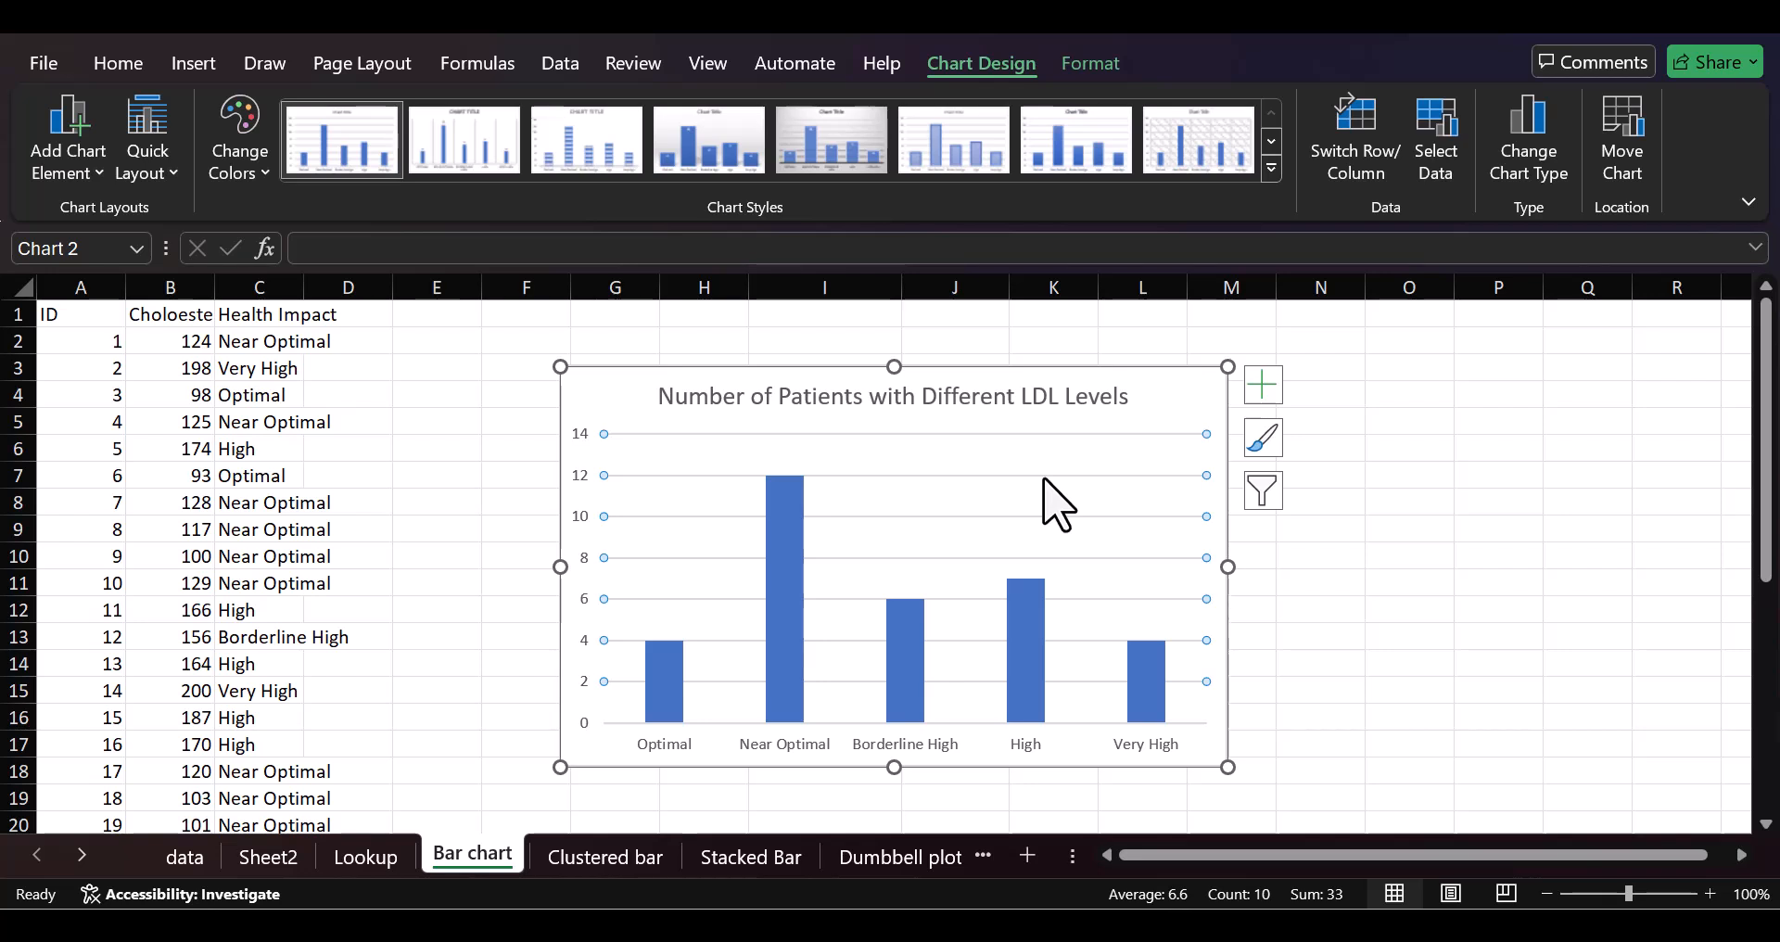
pyautogui.click(1410, 524)
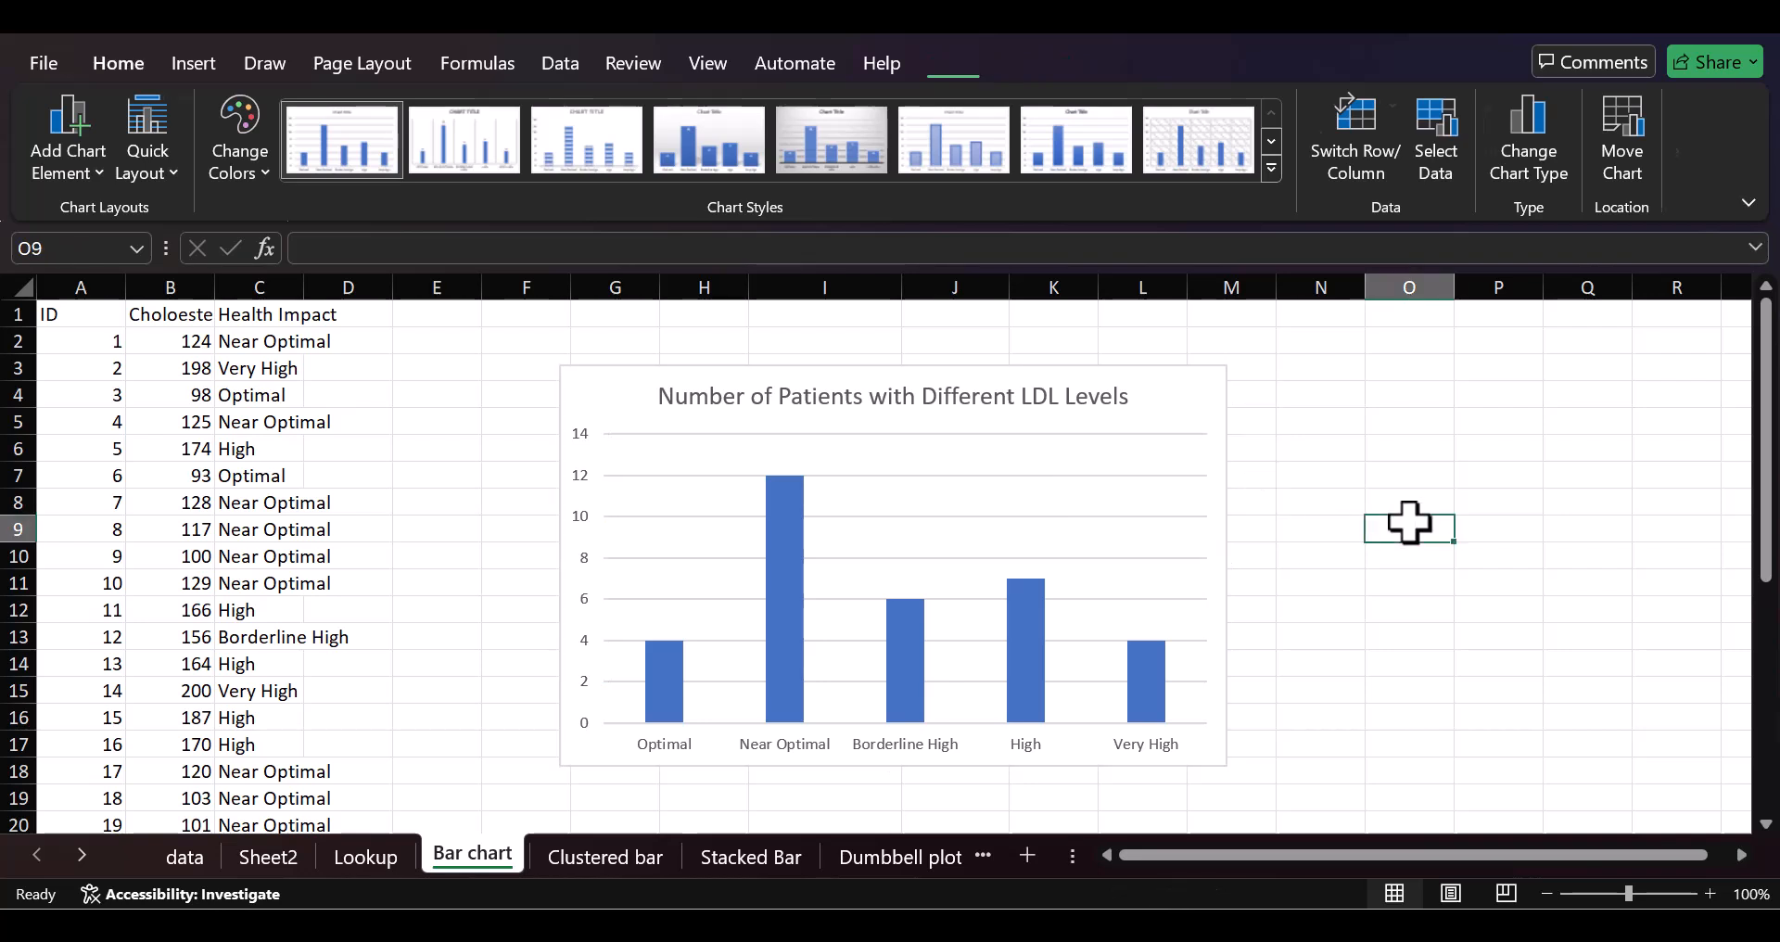
pyautogui.click(1075, 545)
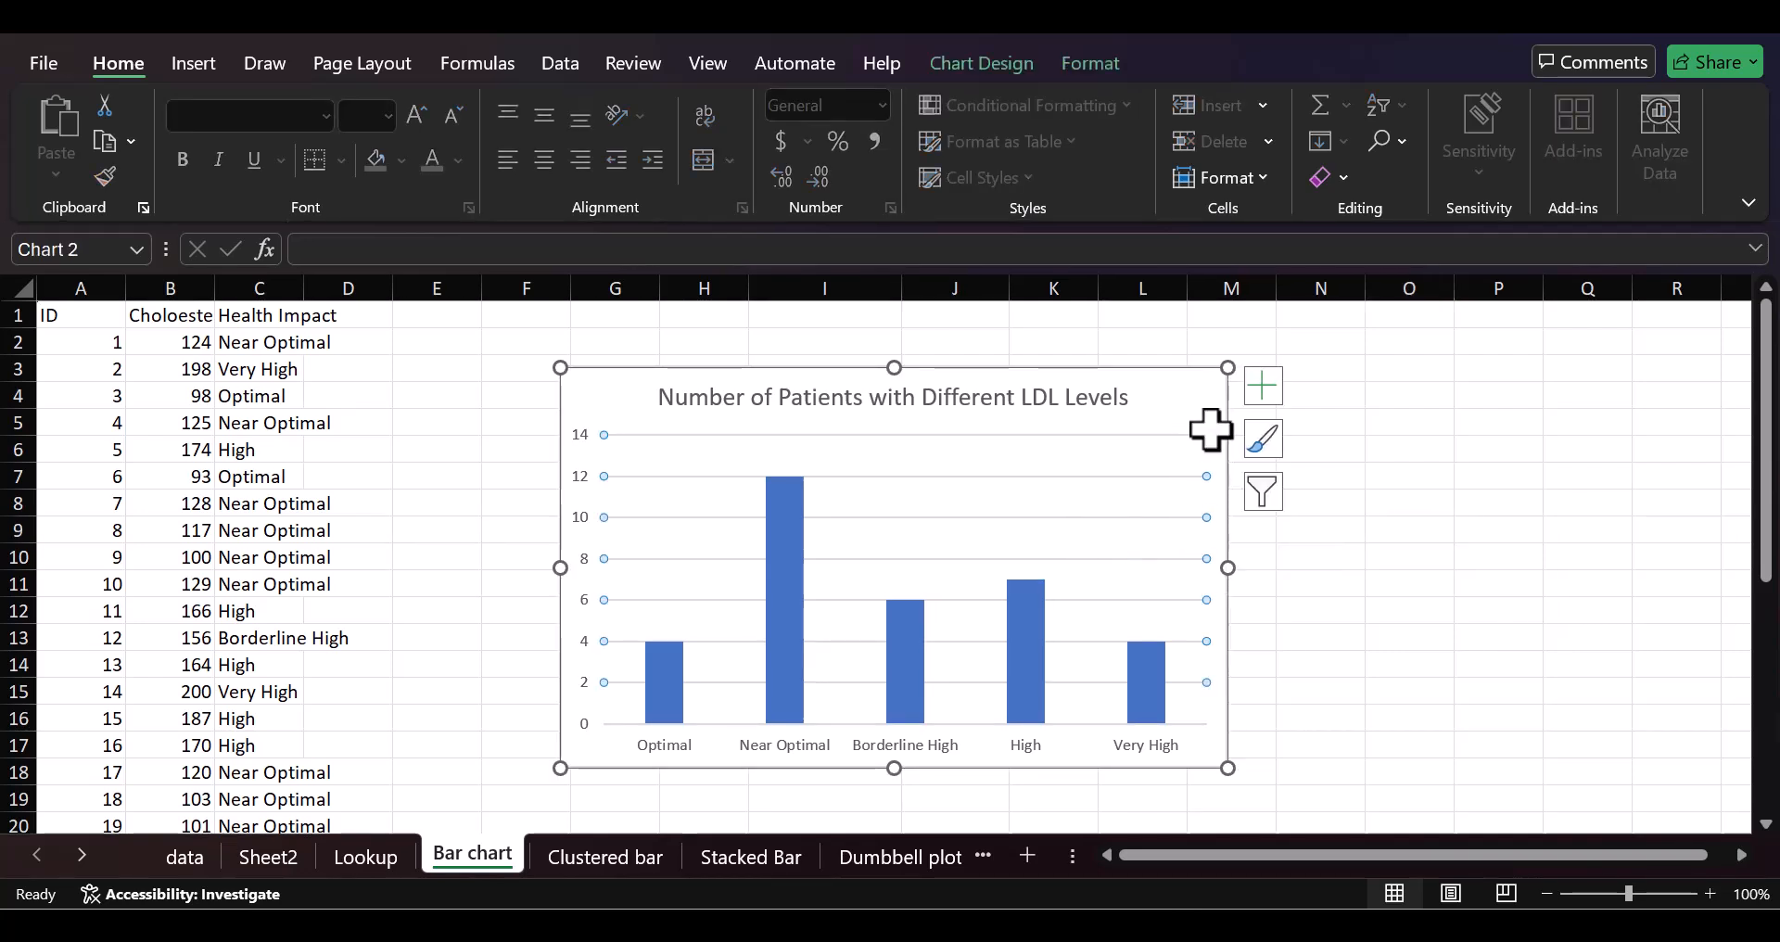
pyautogui.click(1217, 549)
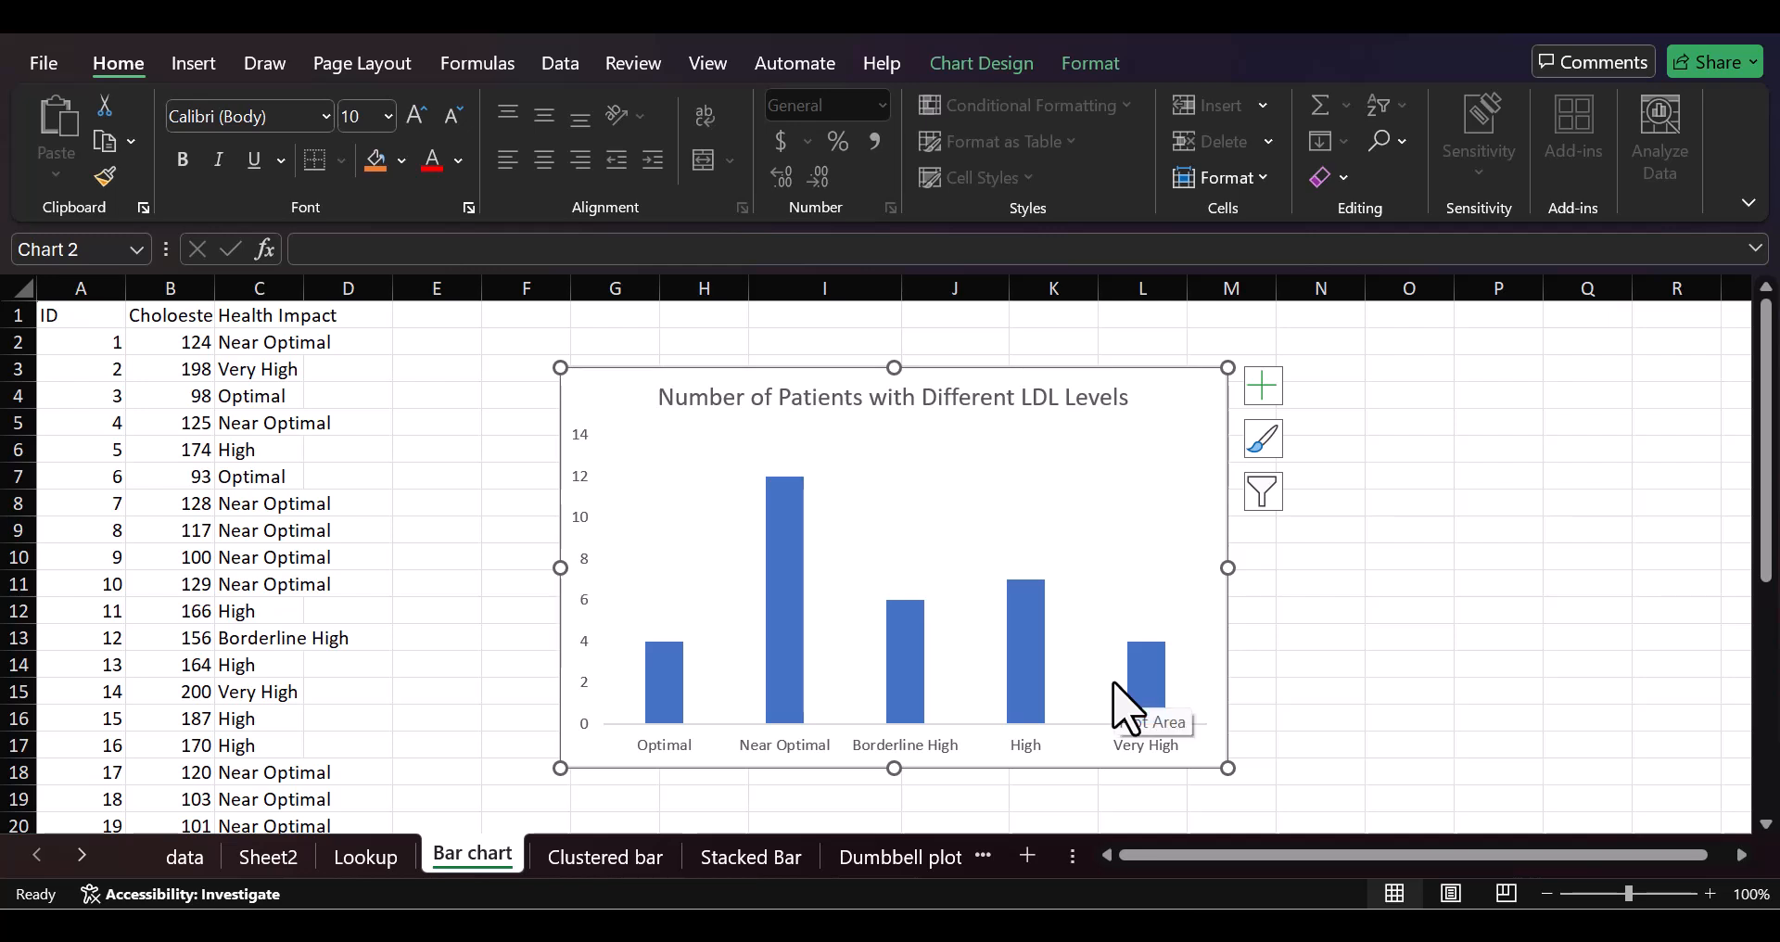
# Step: Fill all the chart's columns with the theme color Green, Accent 6, Lighter 40%
pyautogui.click(1018, 636)
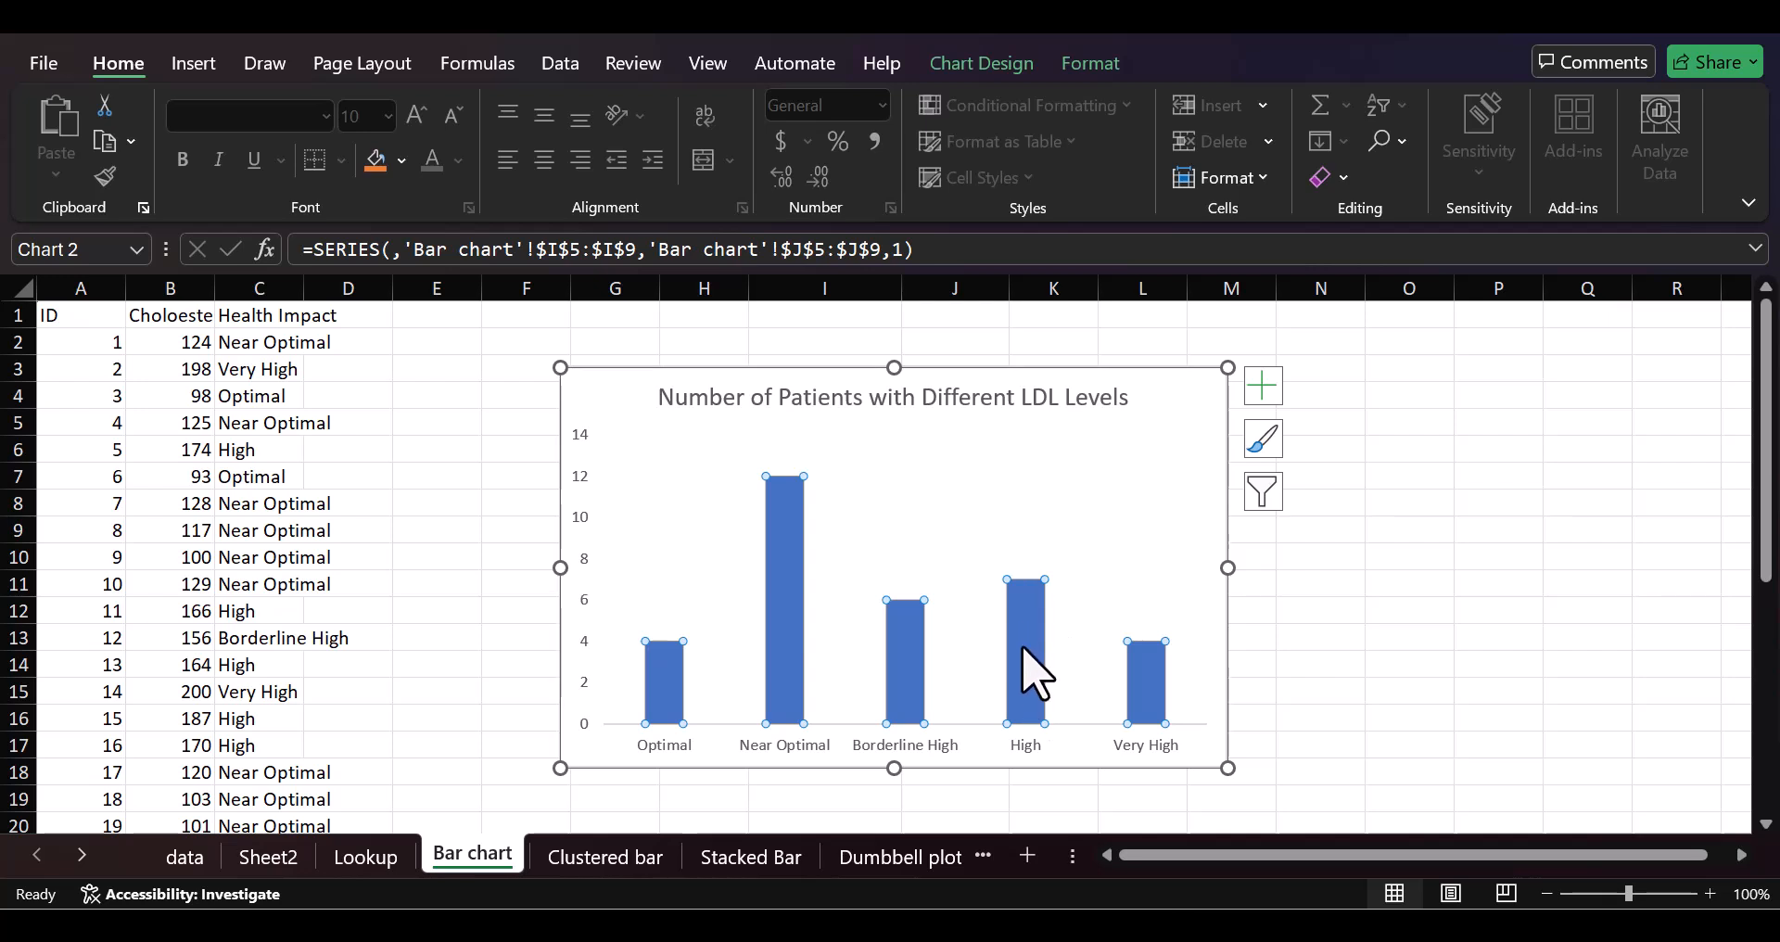
pyautogui.click(1084, 70)
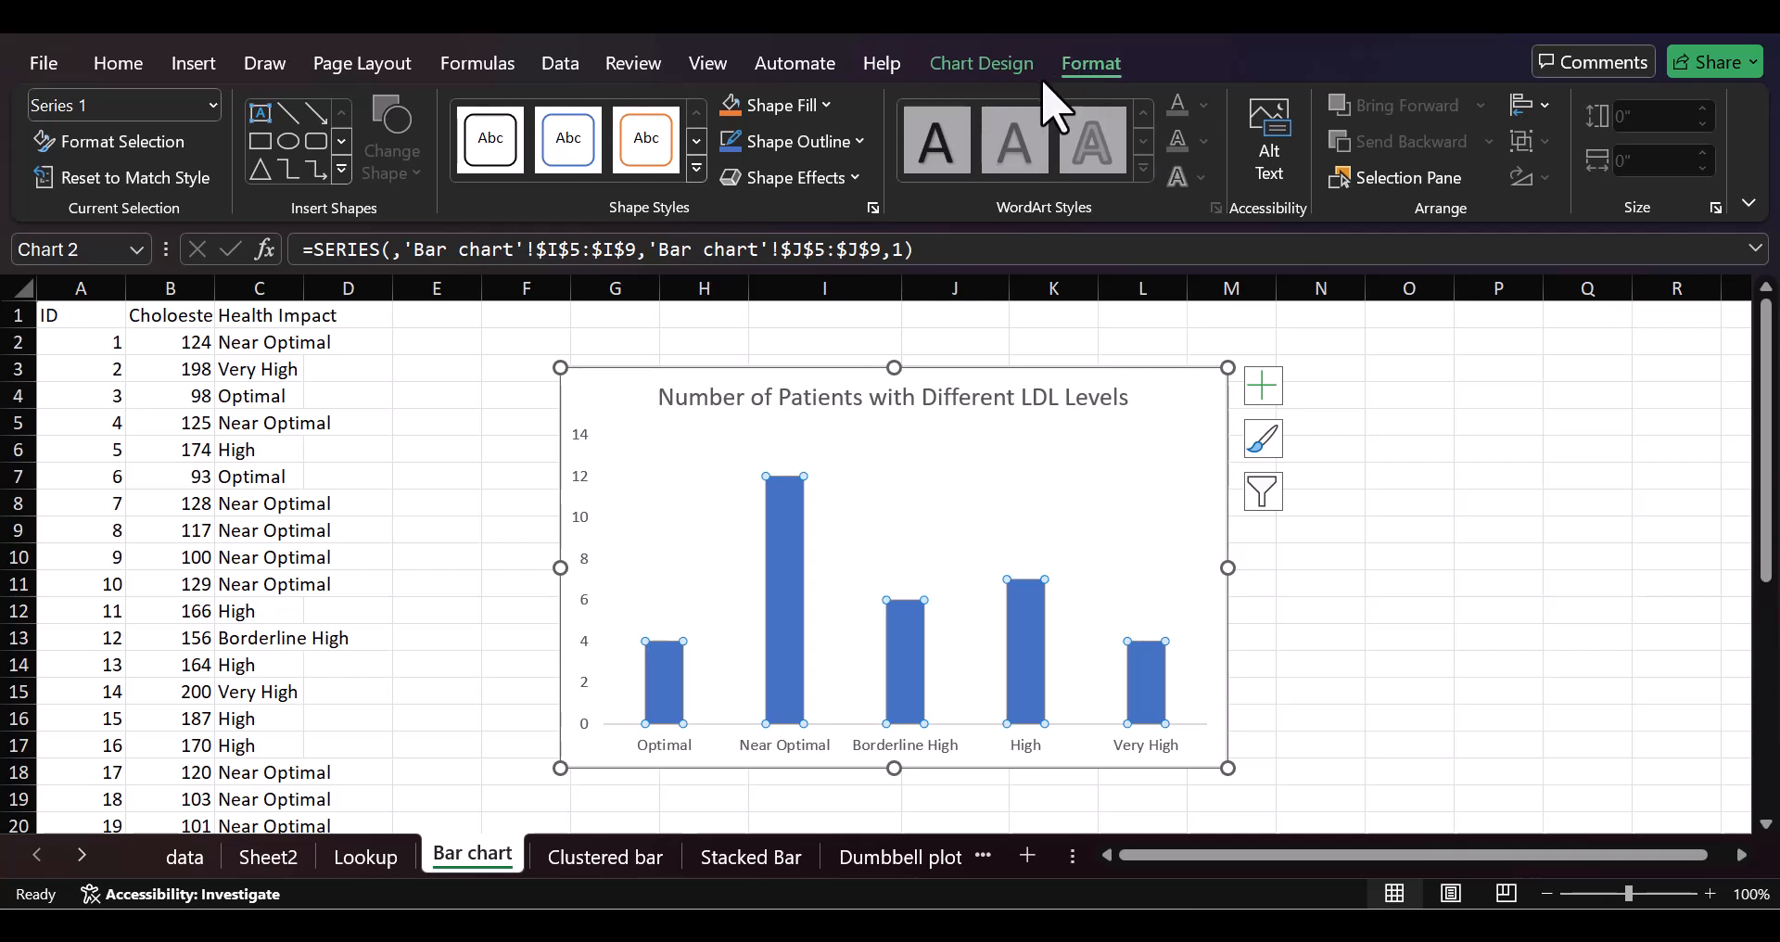
pyautogui.click(828, 109)
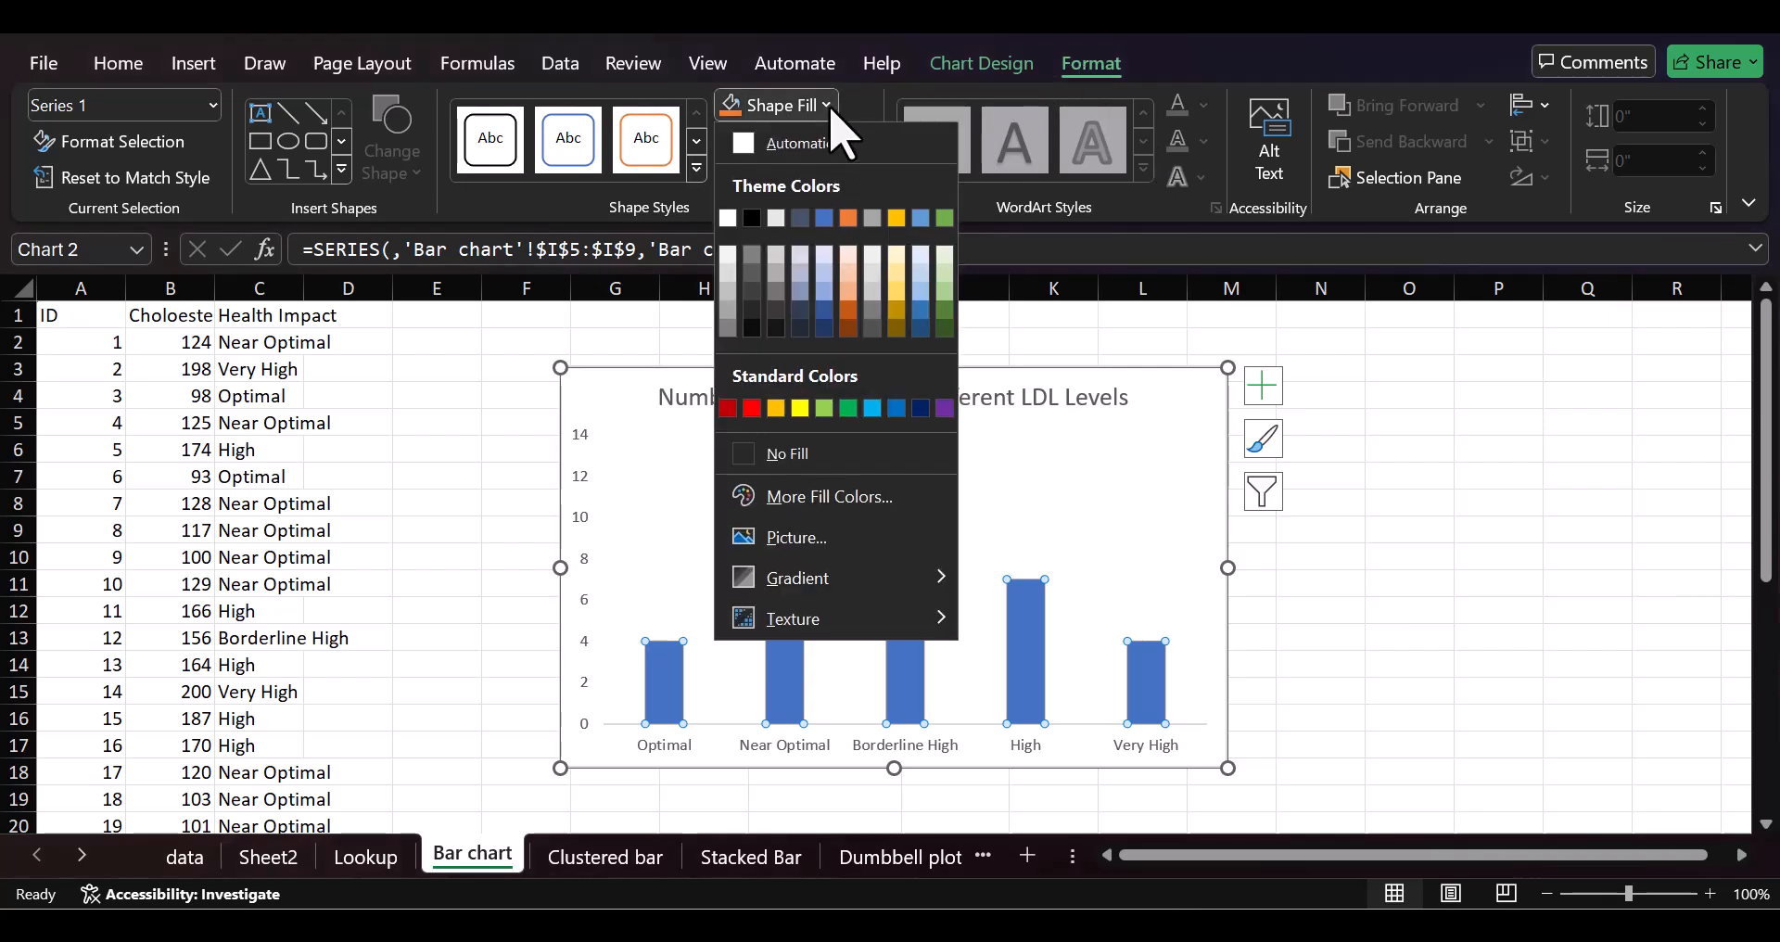
pyautogui.click(944, 292)
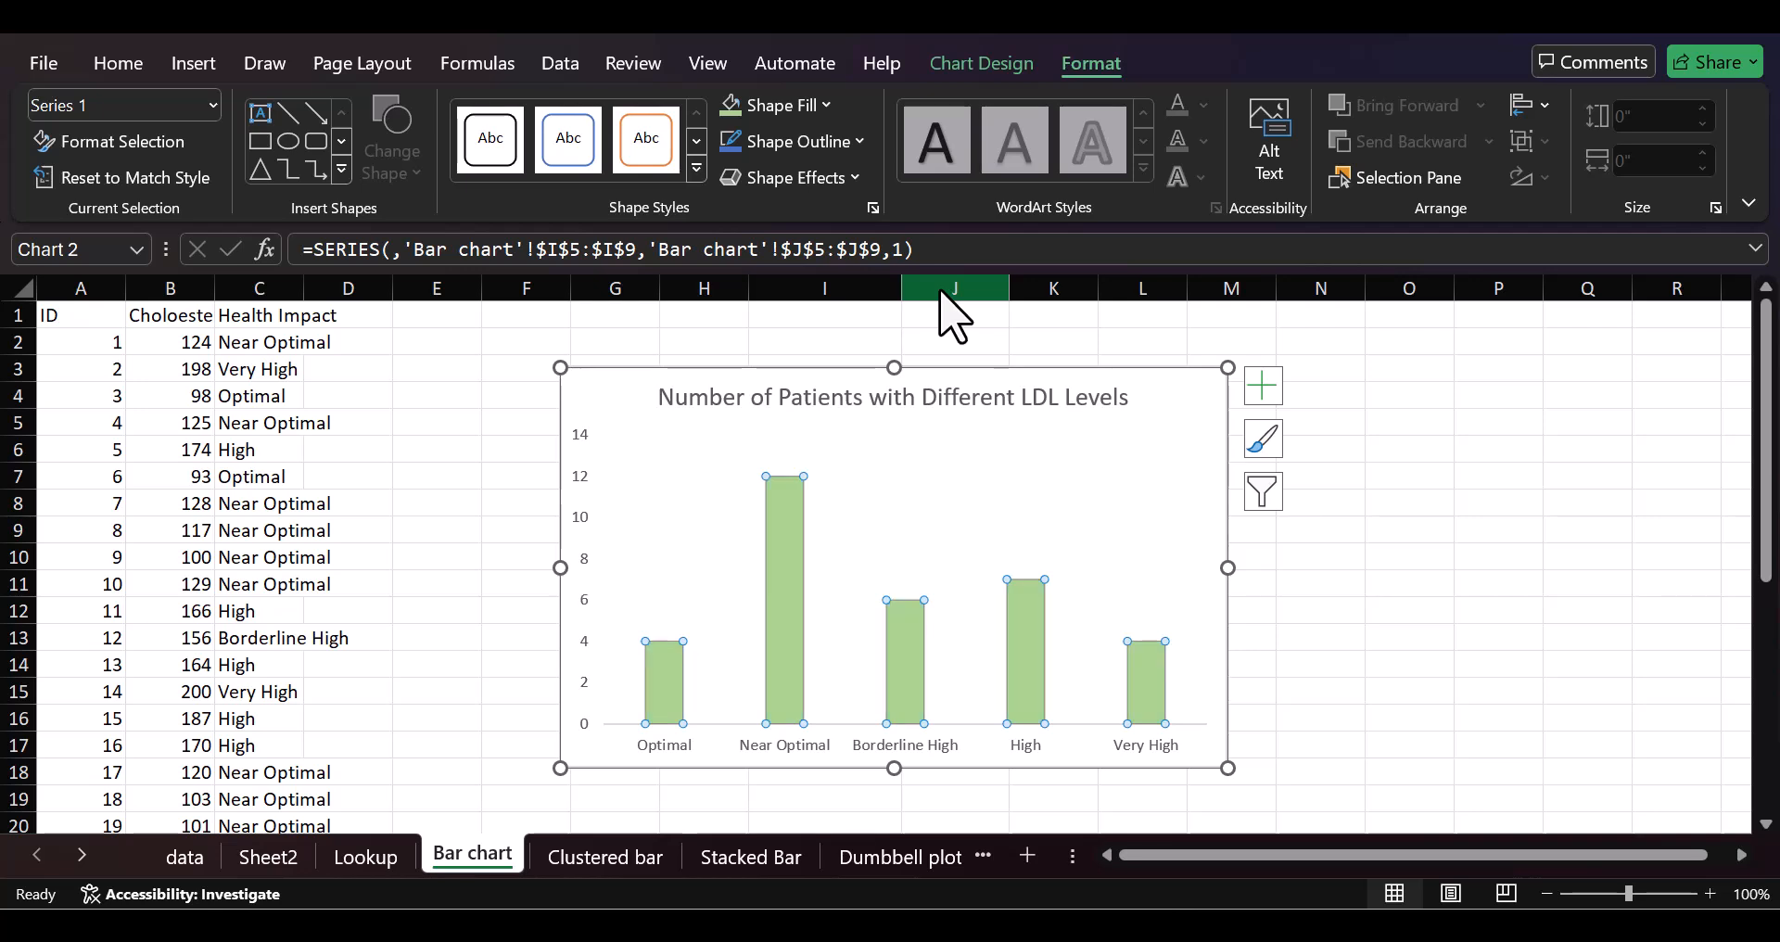
pyautogui.click(1405, 558)
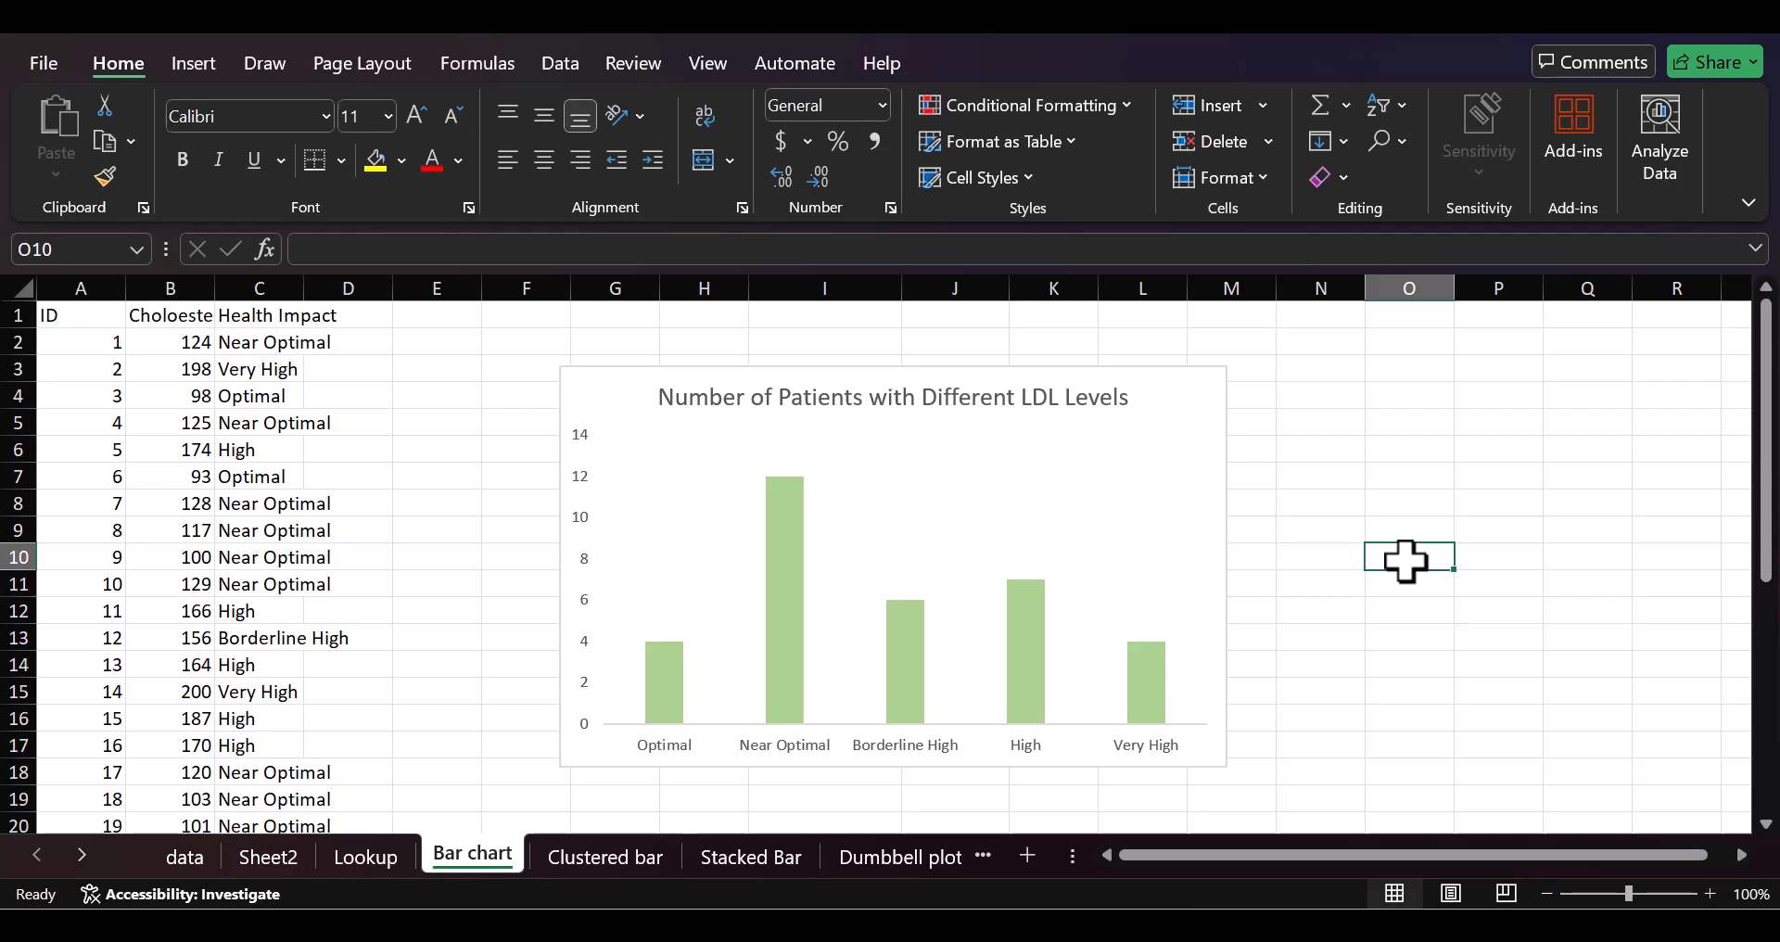
# Step: Change the fill of the whole column series to the standard purple color
pyautogui.click(1129, 534)
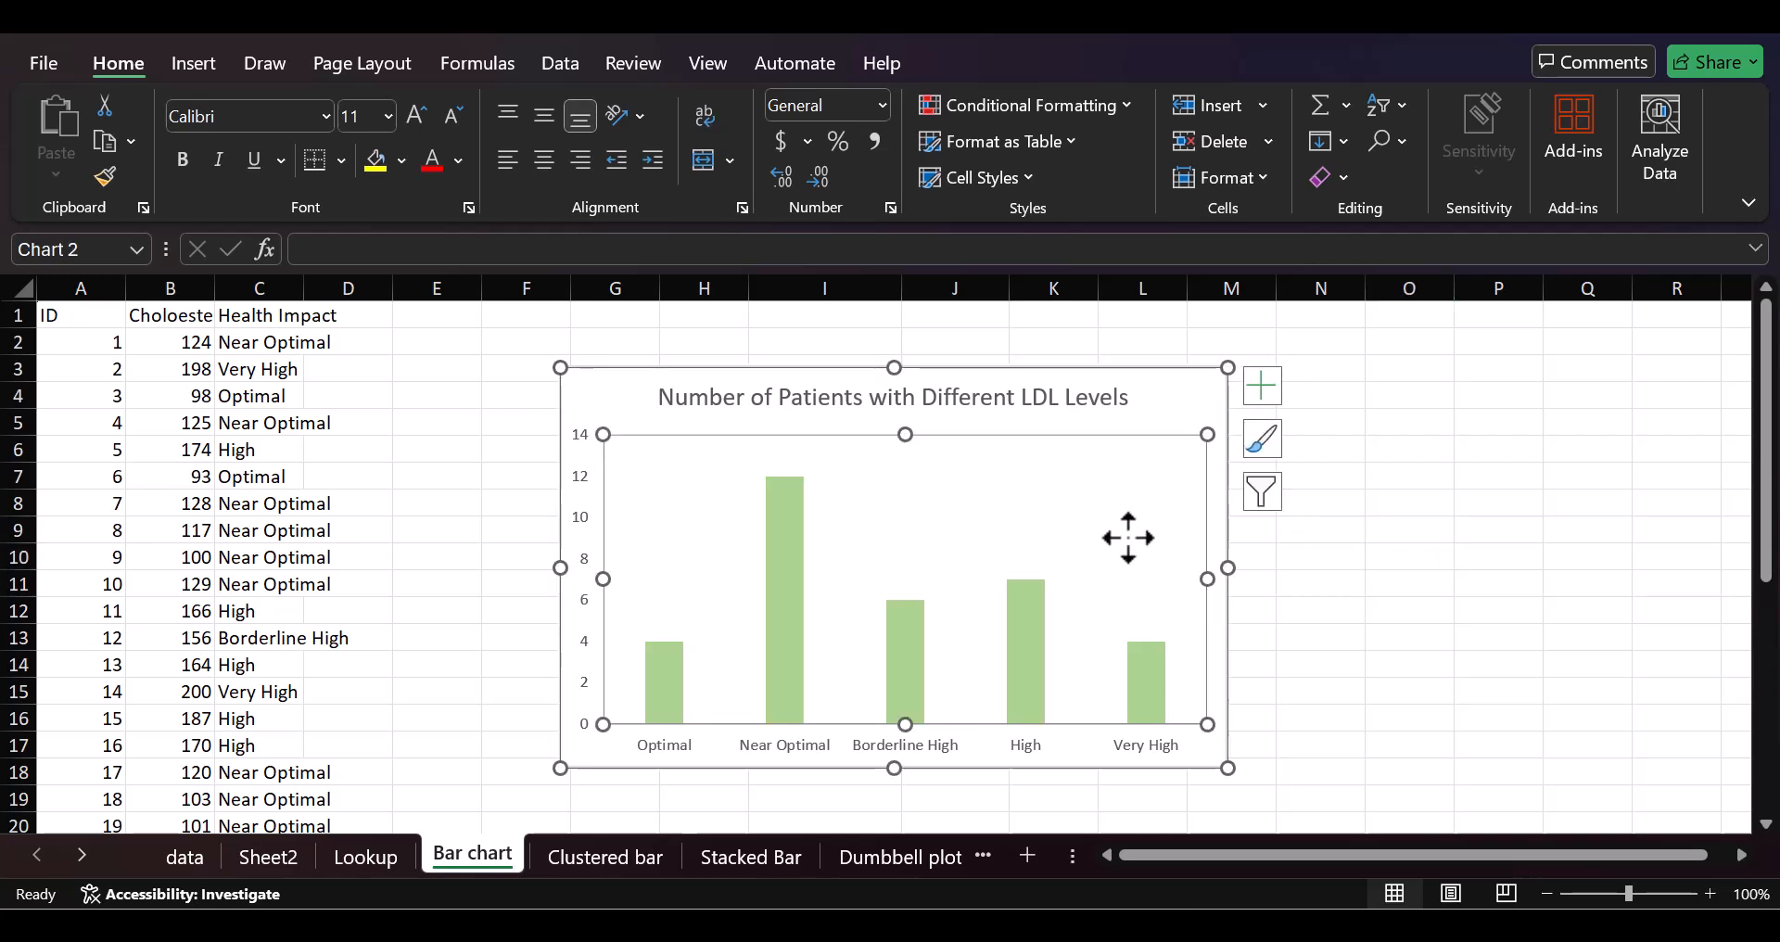
pyautogui.click(1037, 619)
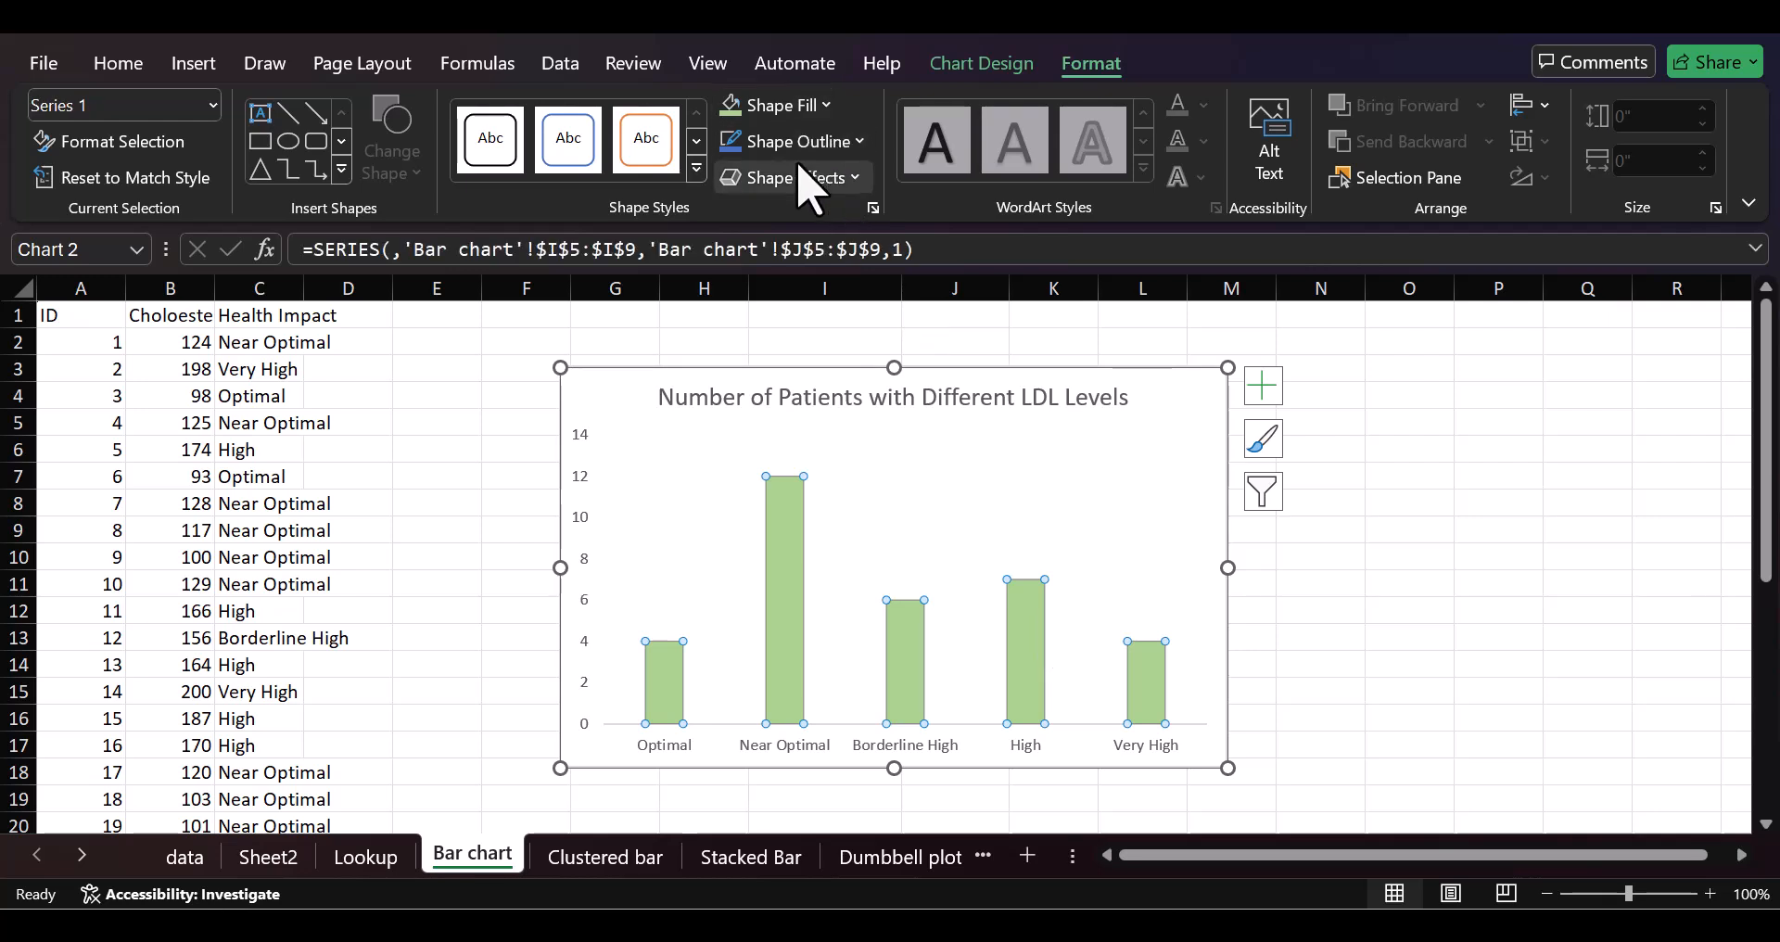
pyautogui.click(803, 103)
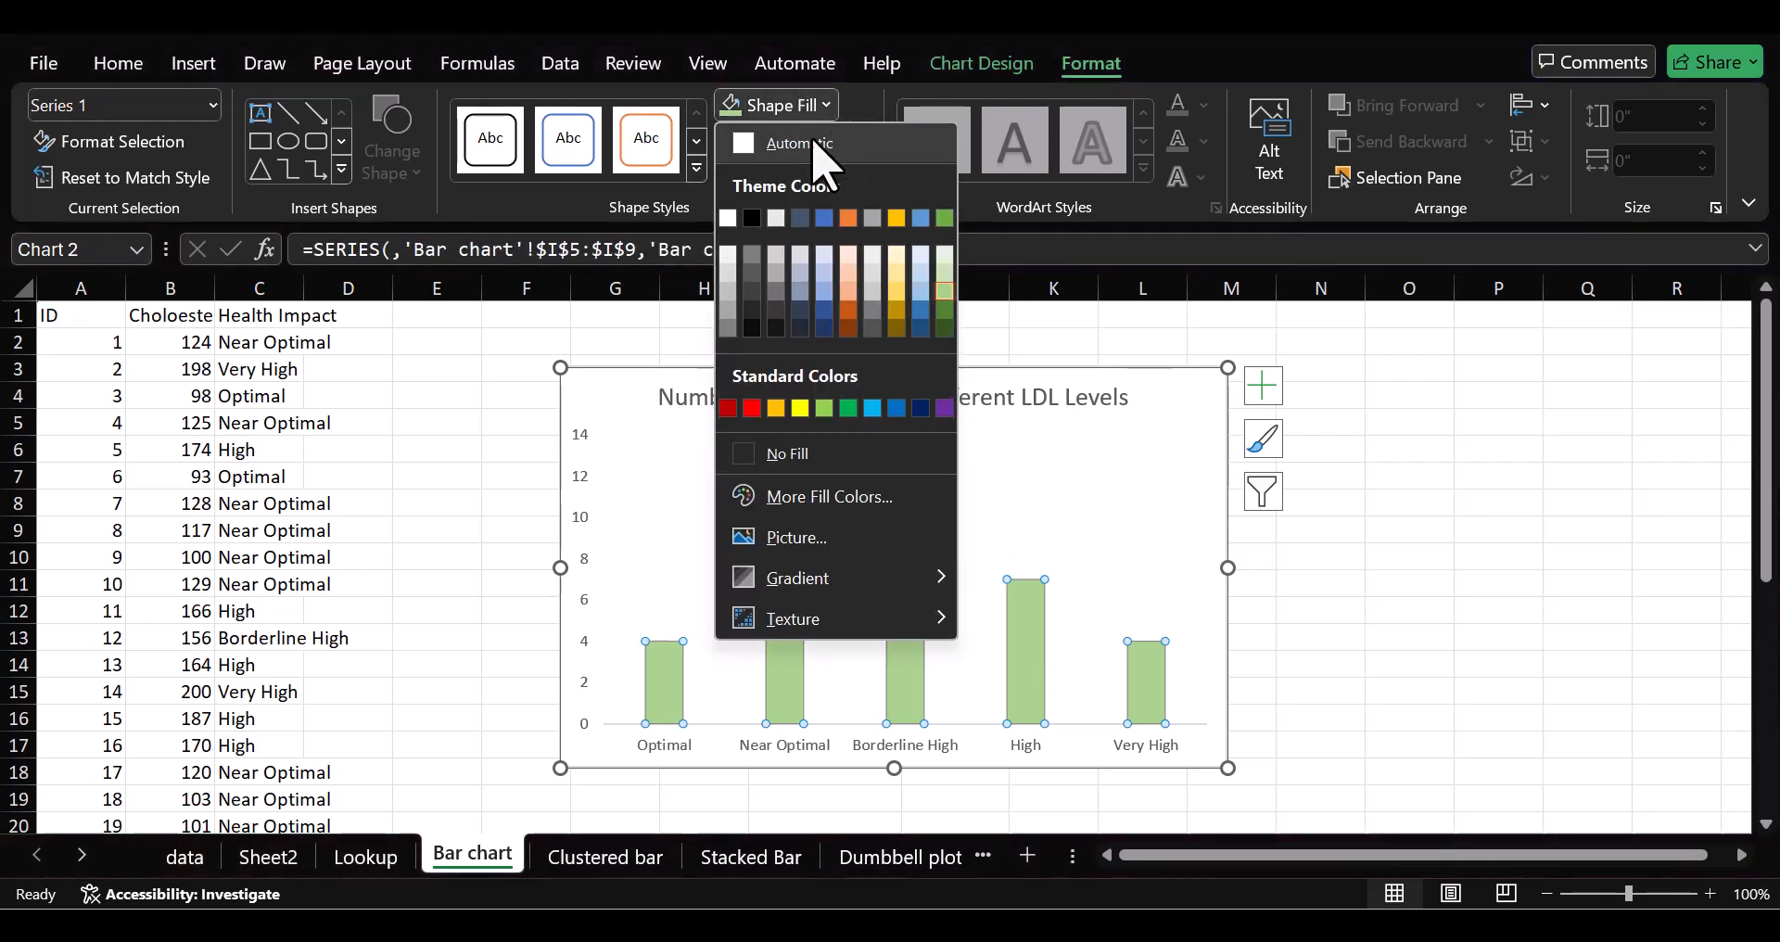
pyautogui.click(944, 408)
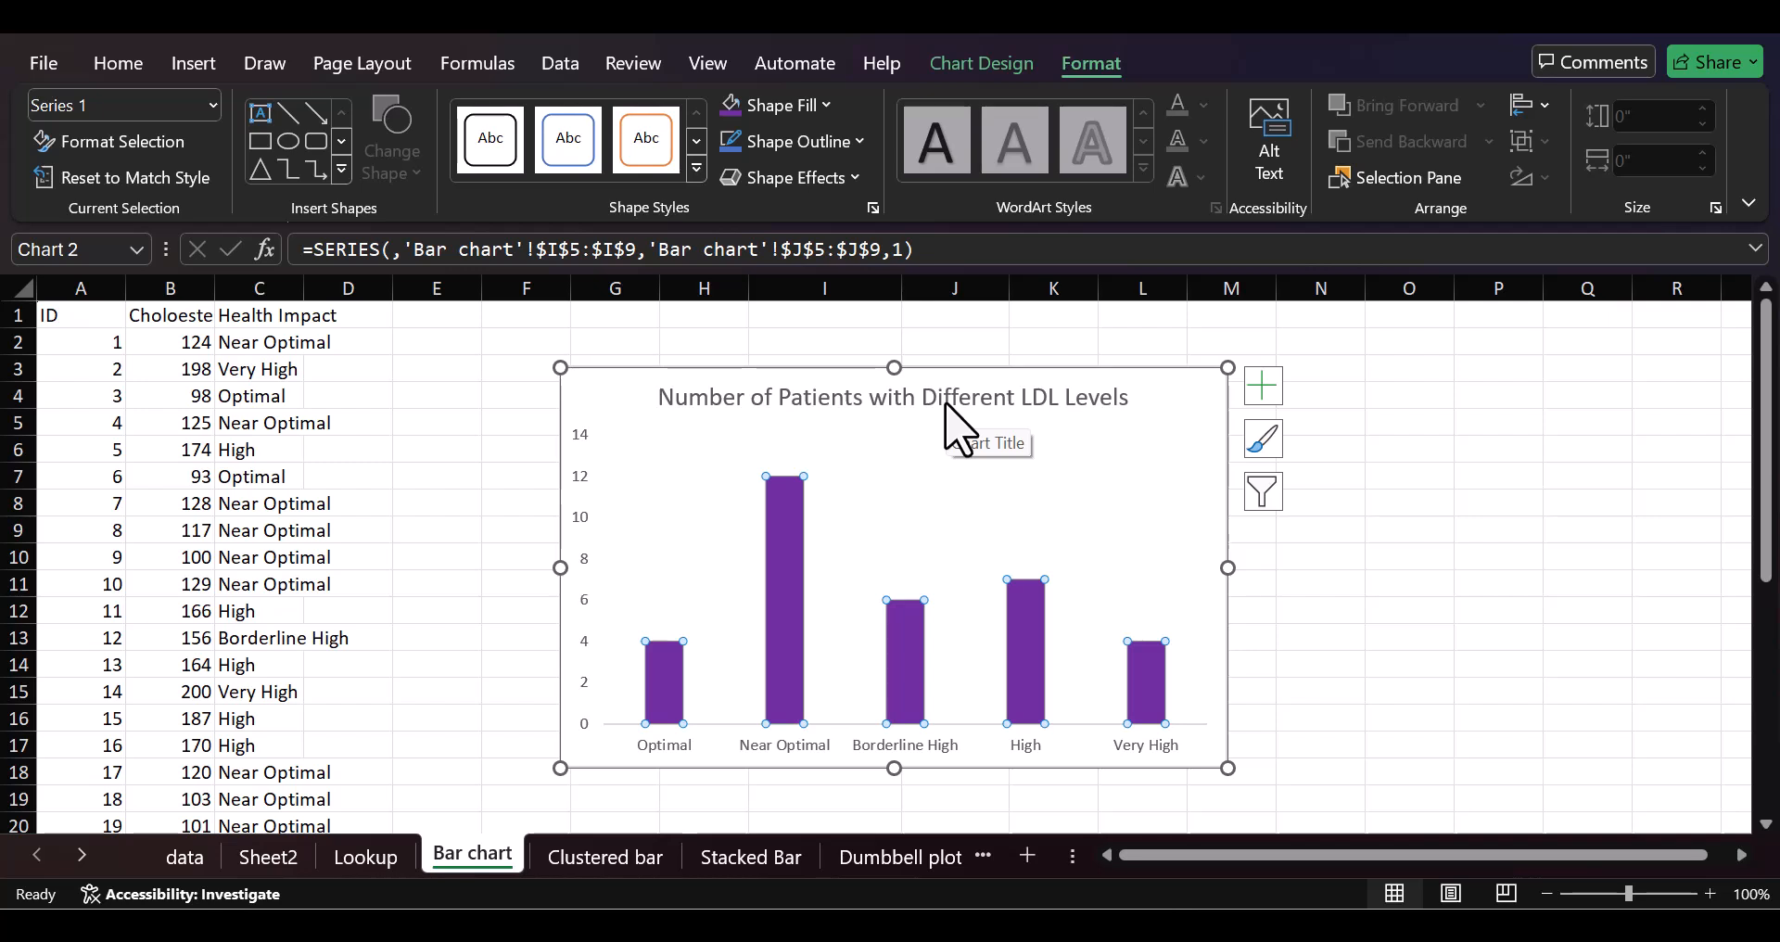
pyautogui.click(1328, 553)
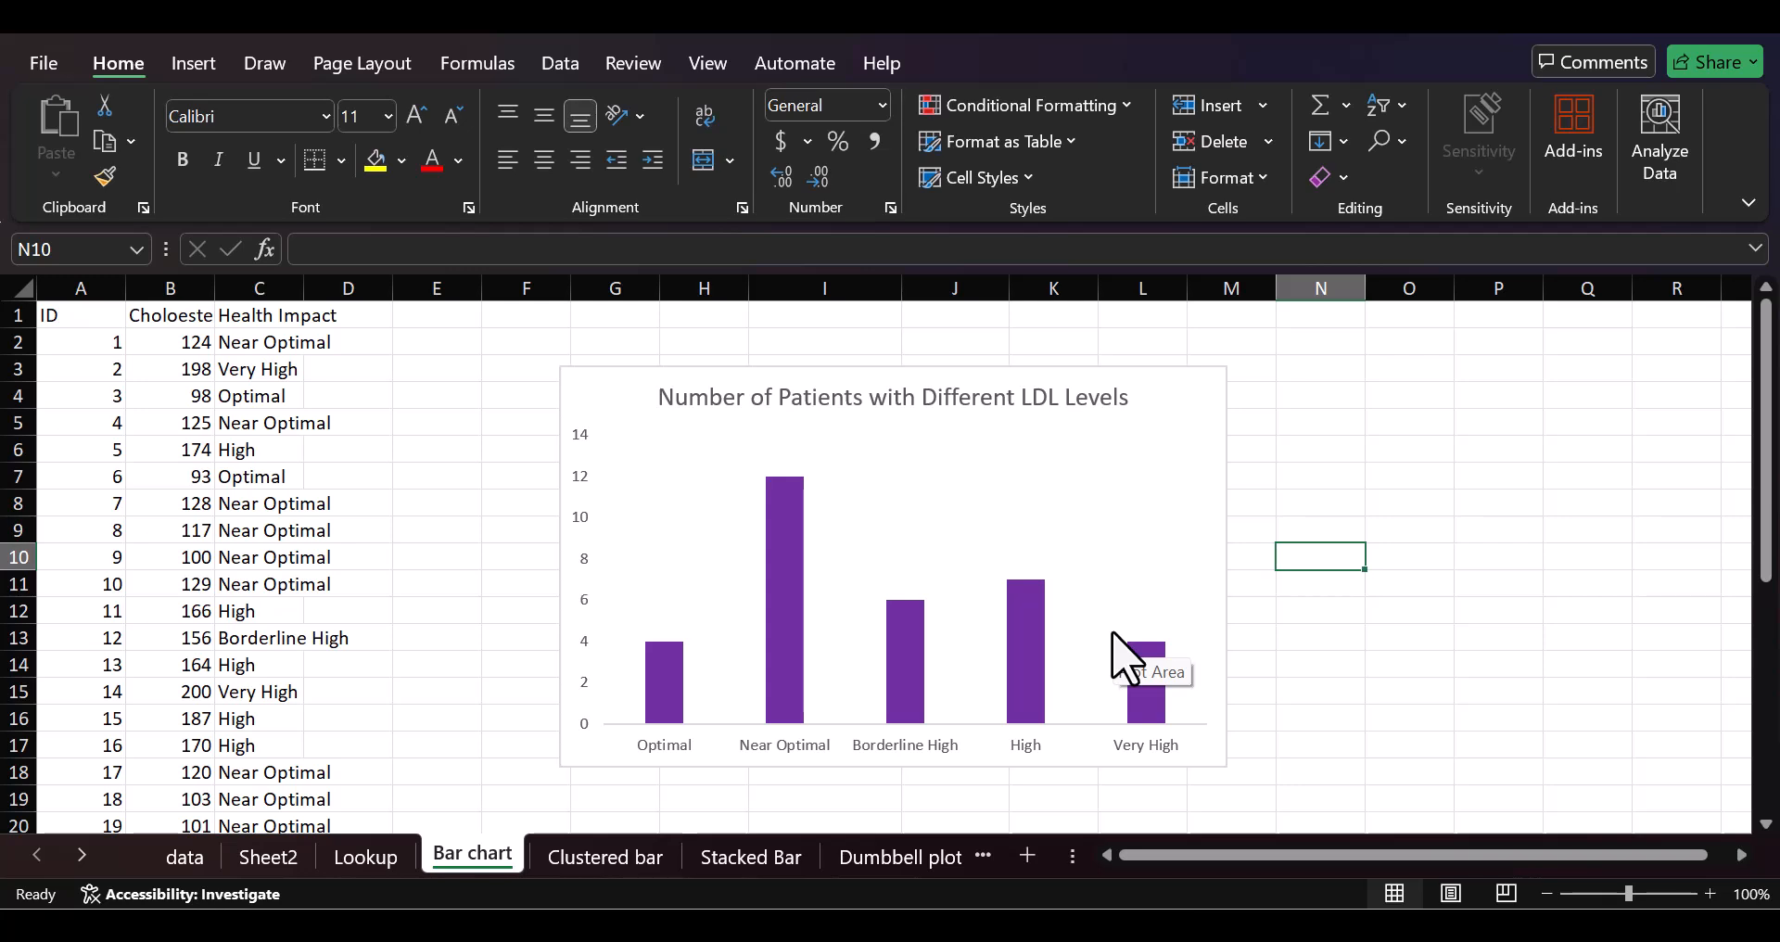
pyautogui.click(1156, 493)
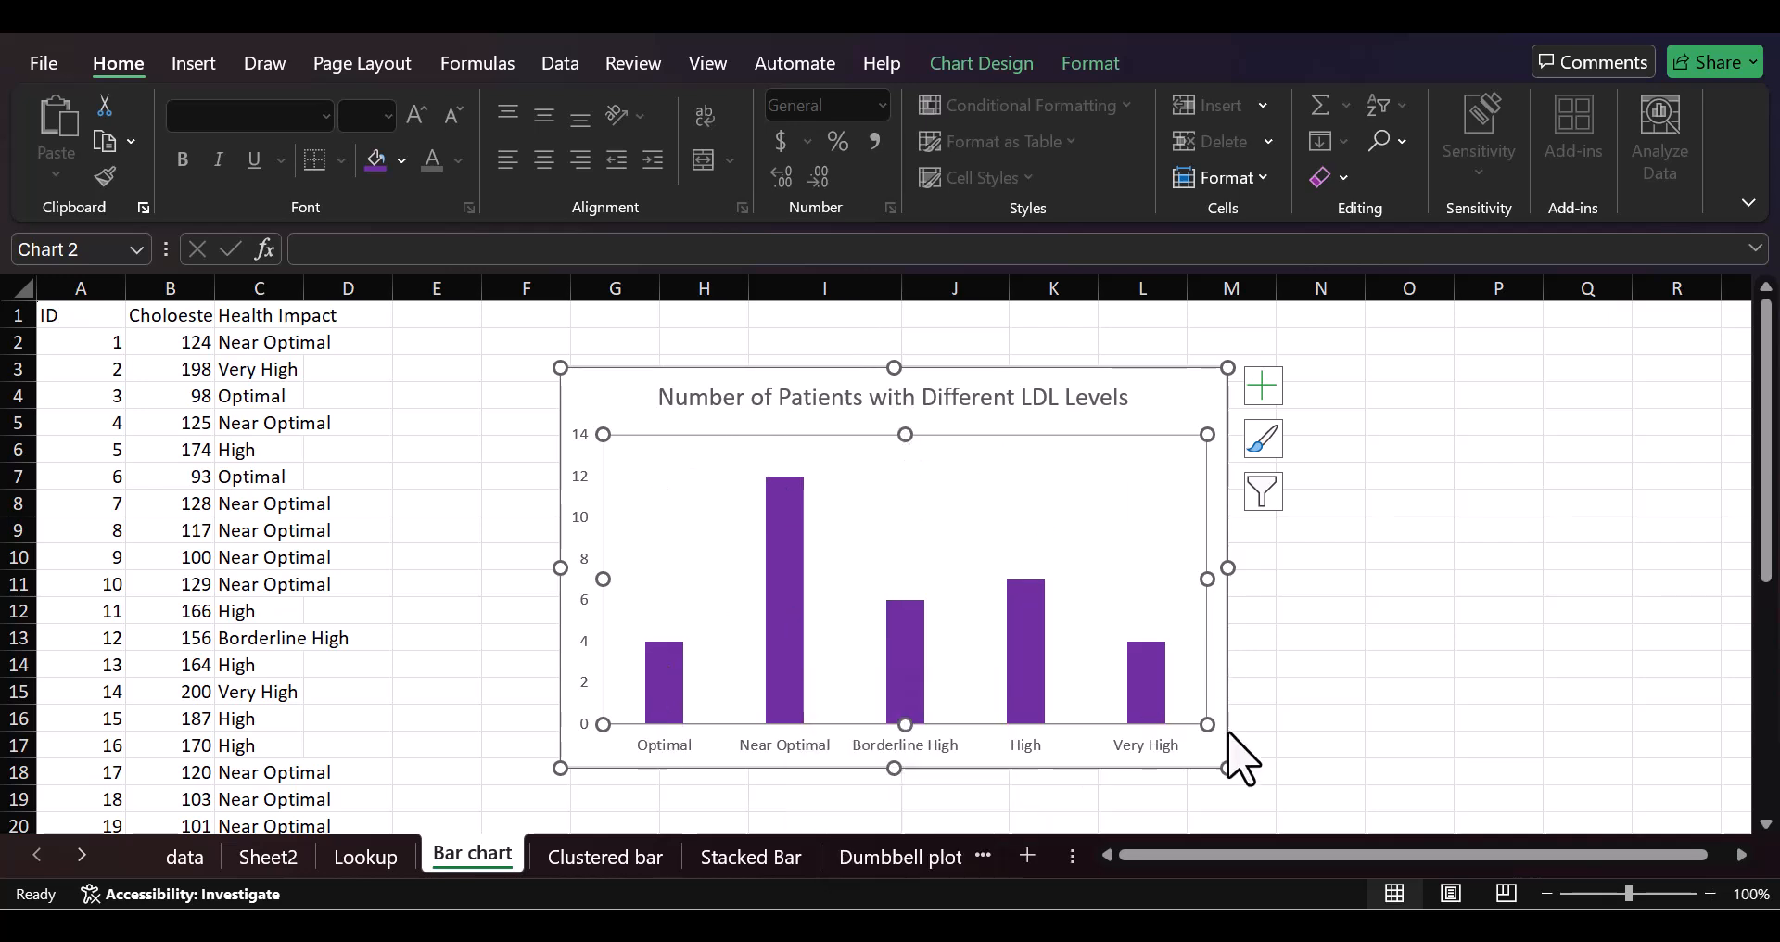
pyautogui.click(1362, 715)
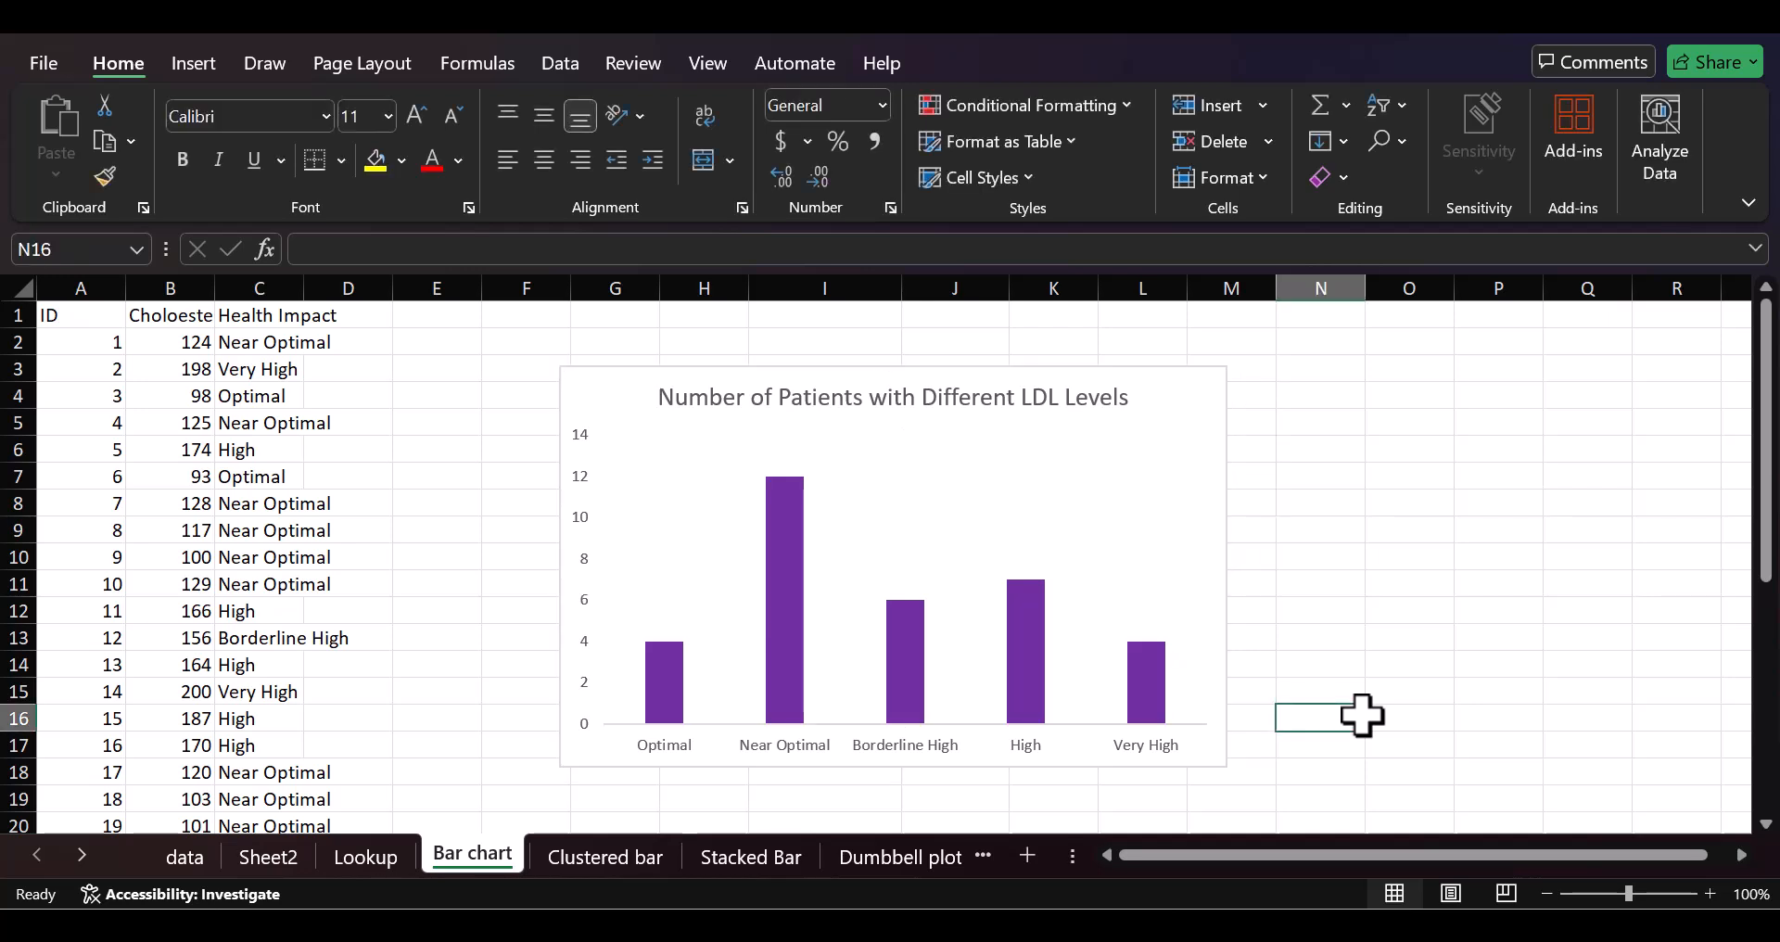